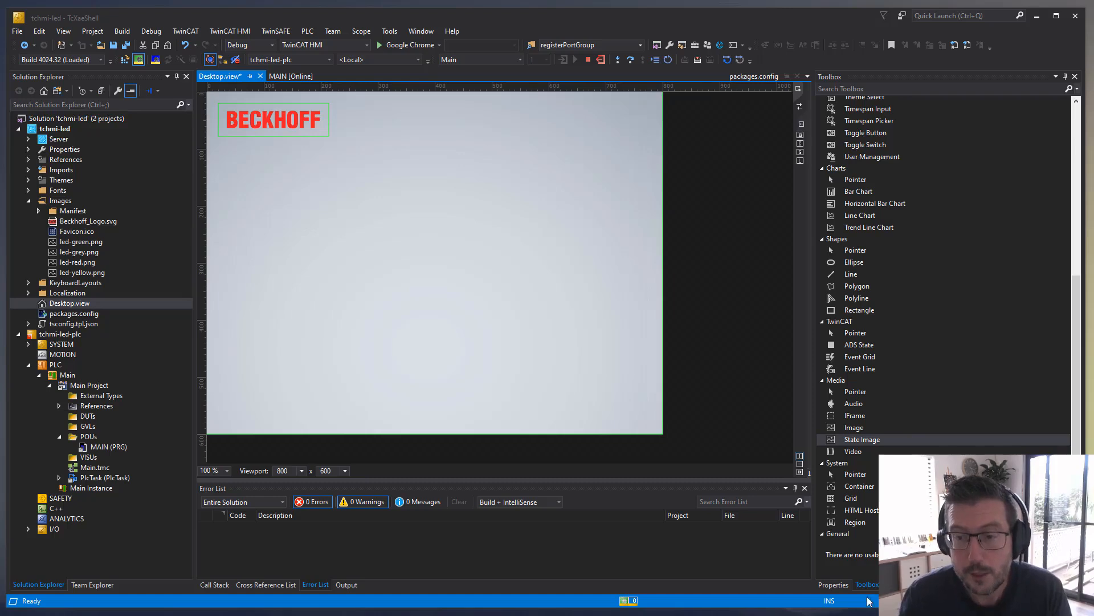
Place a State Image control near the middle of the Desktop view, at about 263 px left and 267 px top.
click(892, 442)
drag(867, 441, 364, 253)
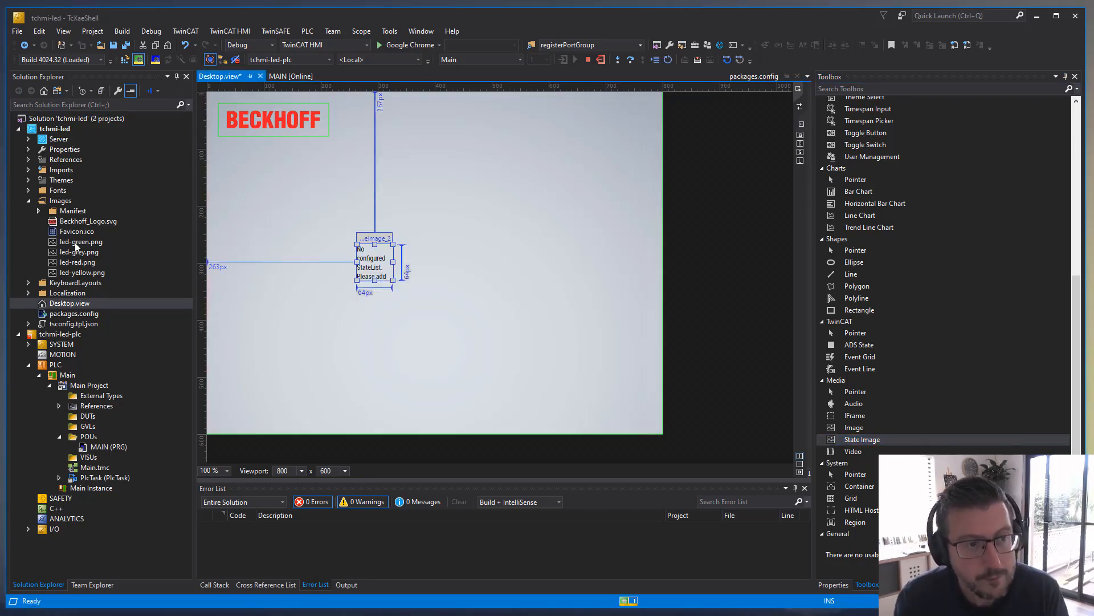
mouse_move(75, 243)
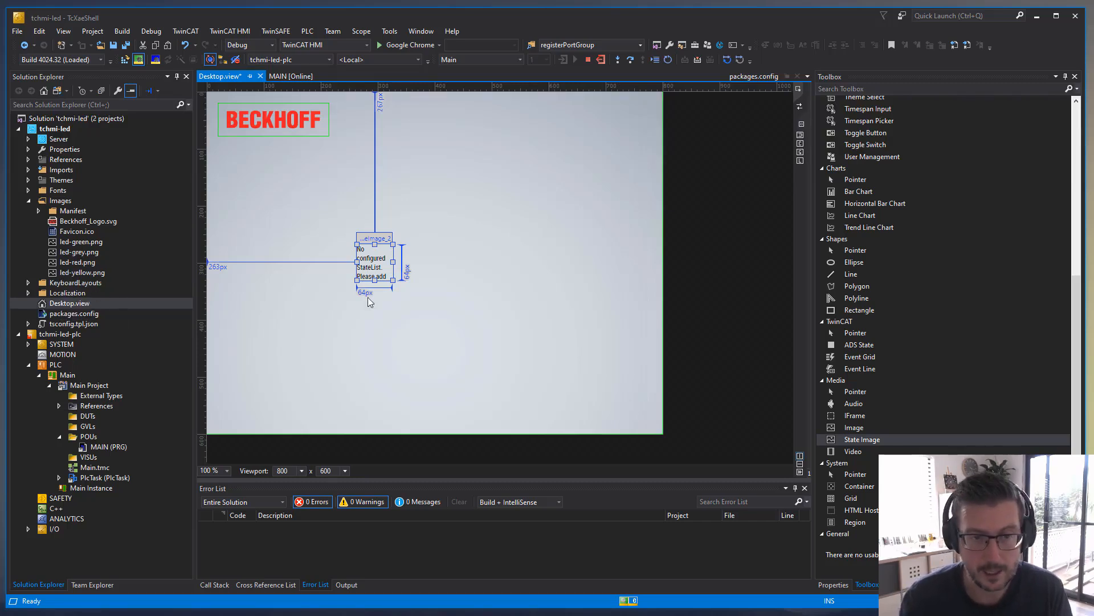
Set the data type of the new state image's State property to Boolean.
click(833, 585)
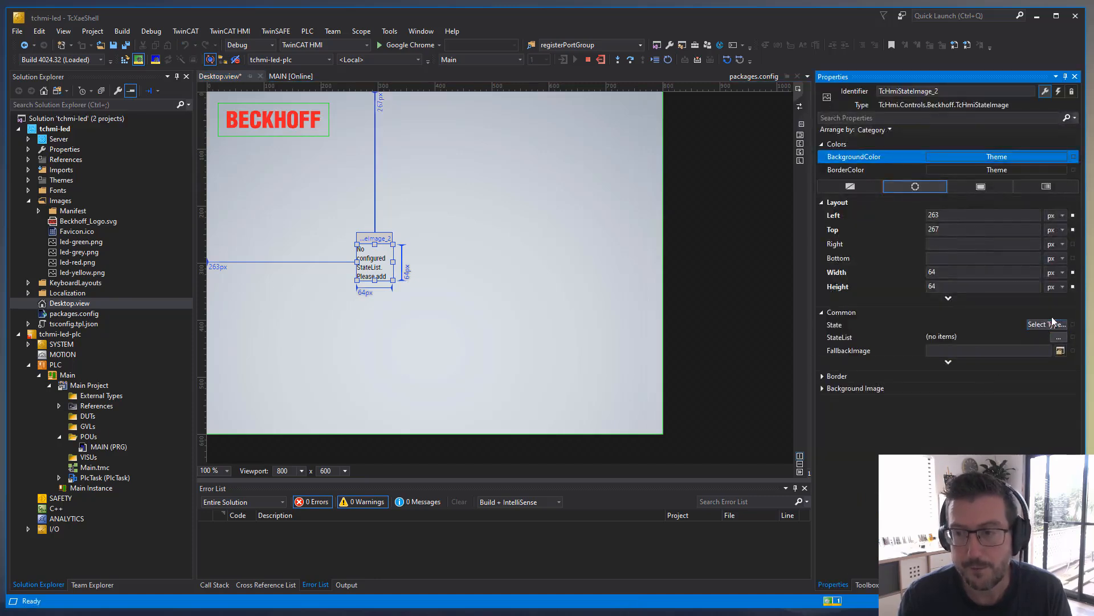
click(1032, 325)
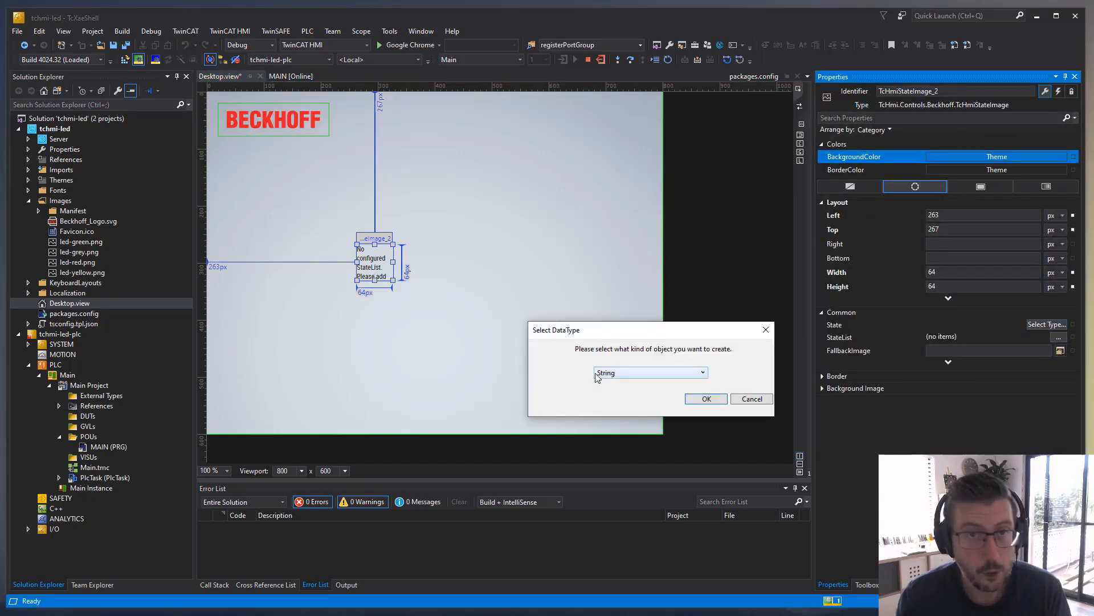
click(622, 374)
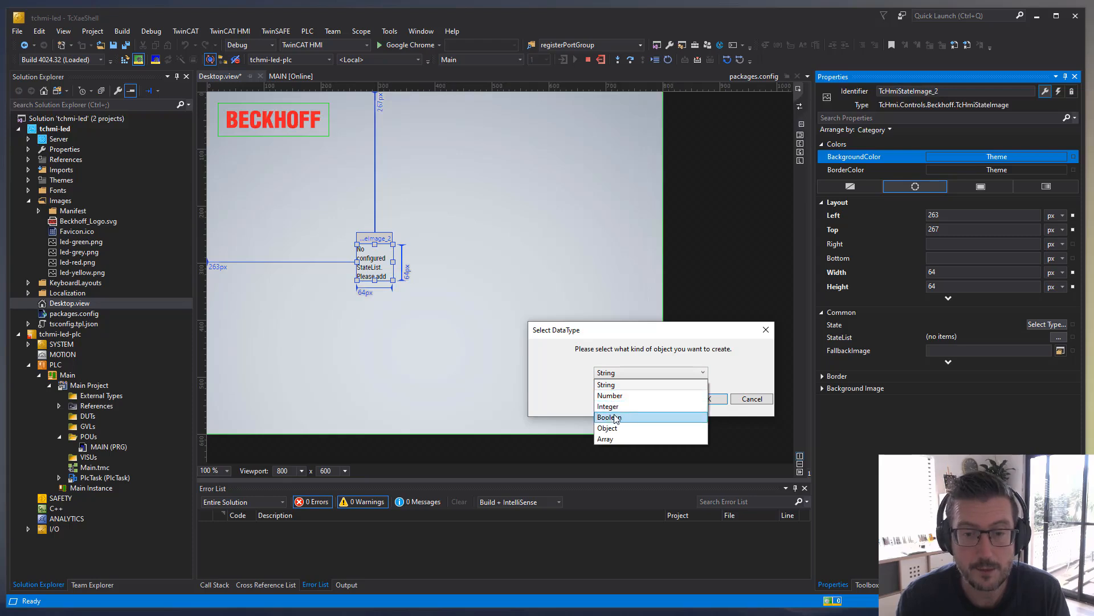
click(610, 415)
click(702, 399)
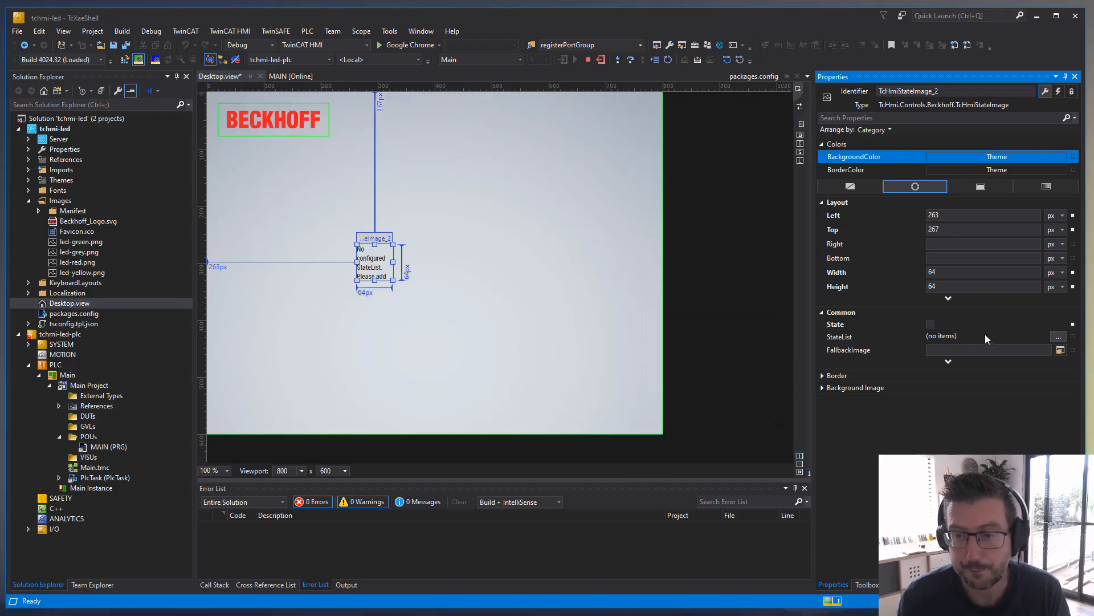
Add two items to the state image's StateList and give the first one a Boolean value of True.
click(1058, 337)
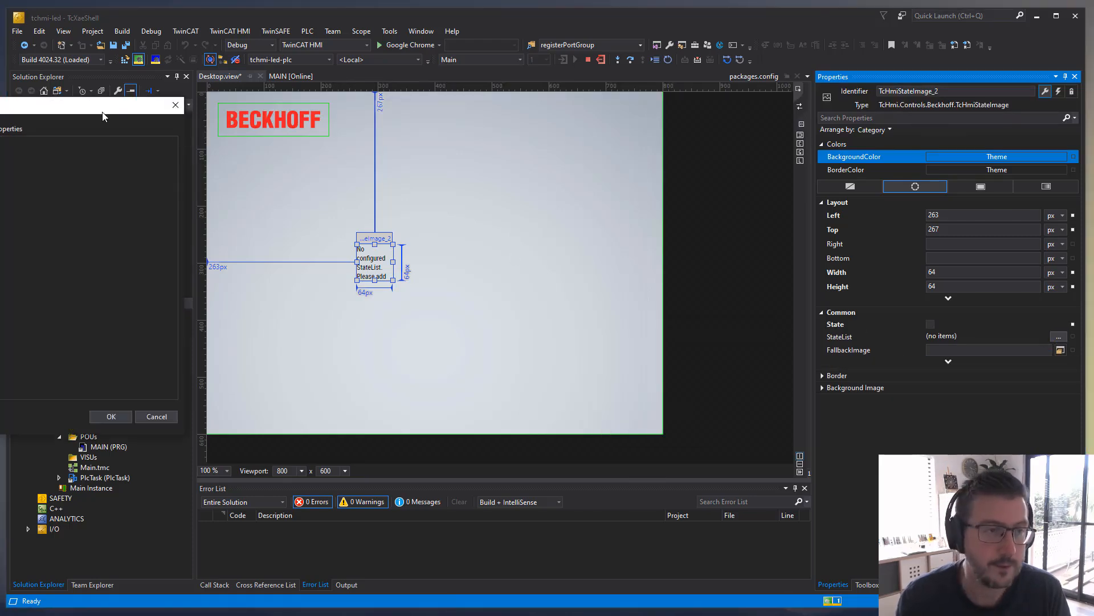
click(445, 429)
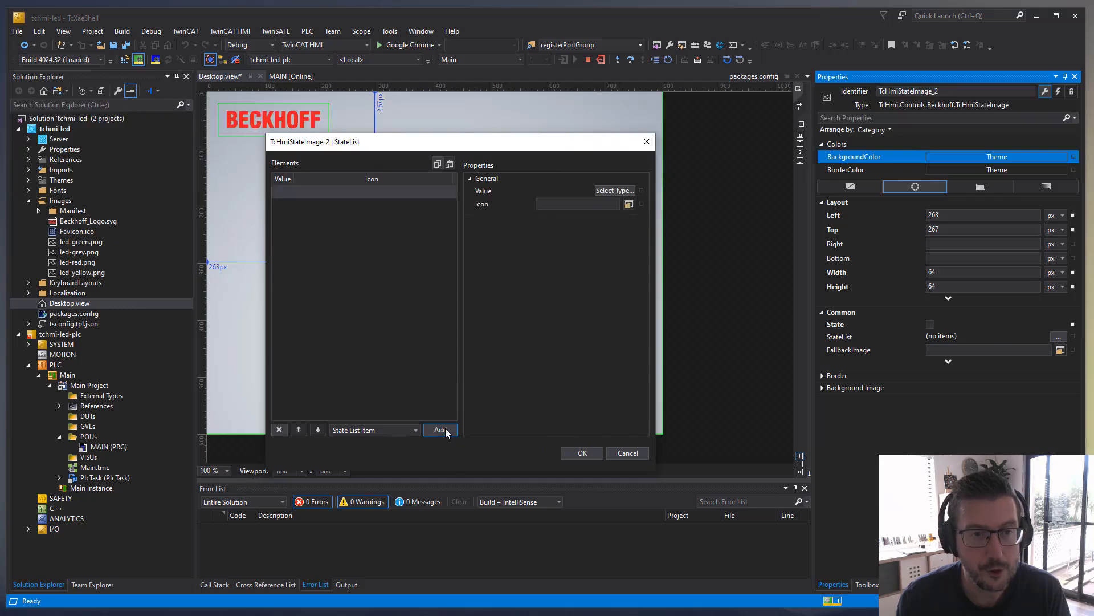
click(364, 191)
click(614, 193)
click(616, 372)
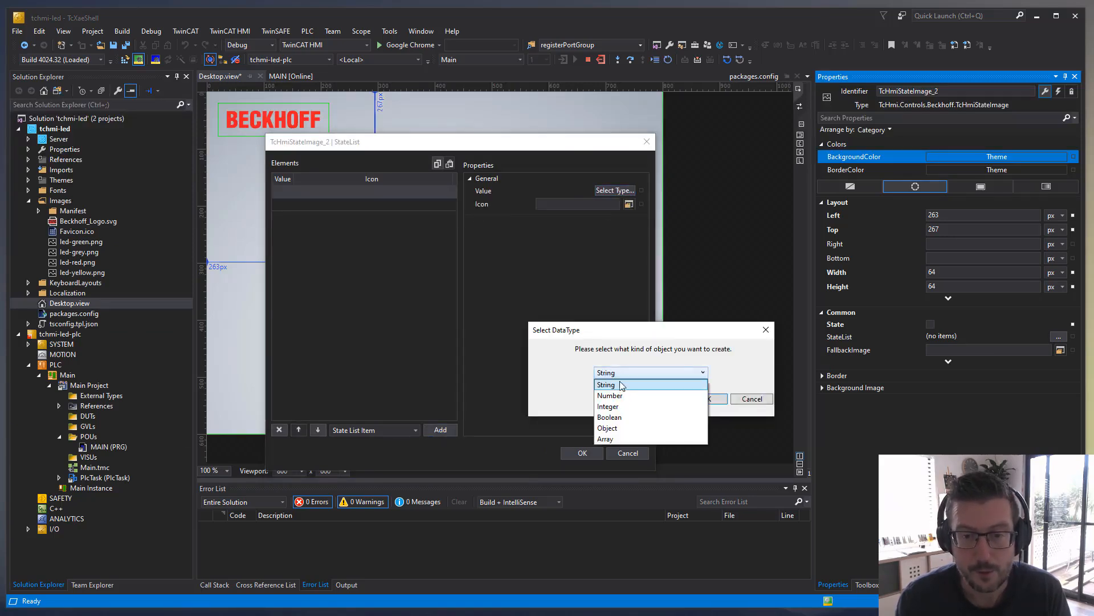
click(618, 419)
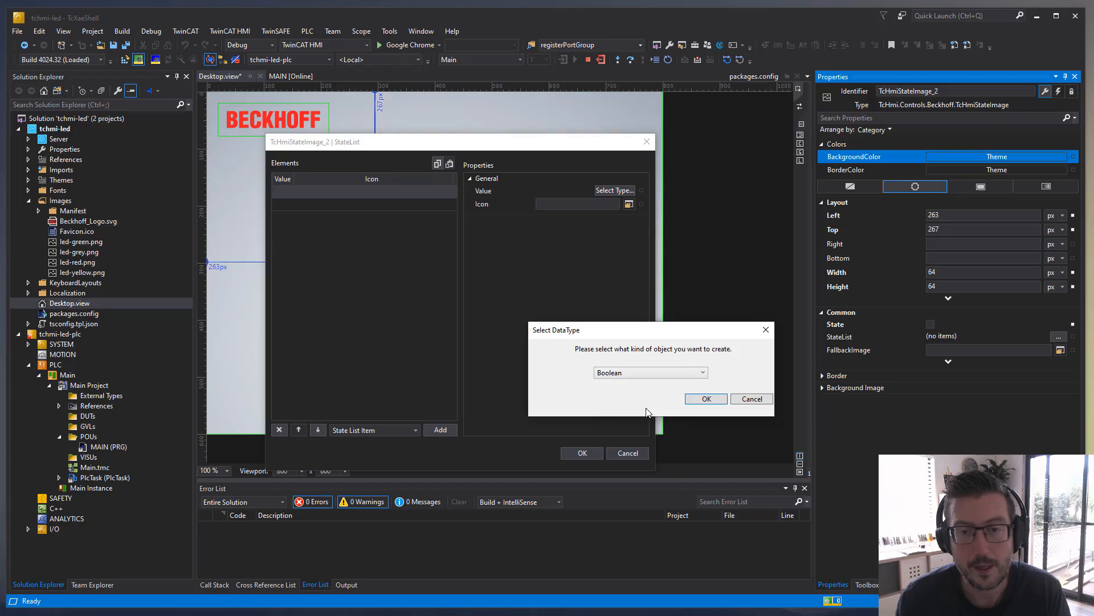
click(704, 399)
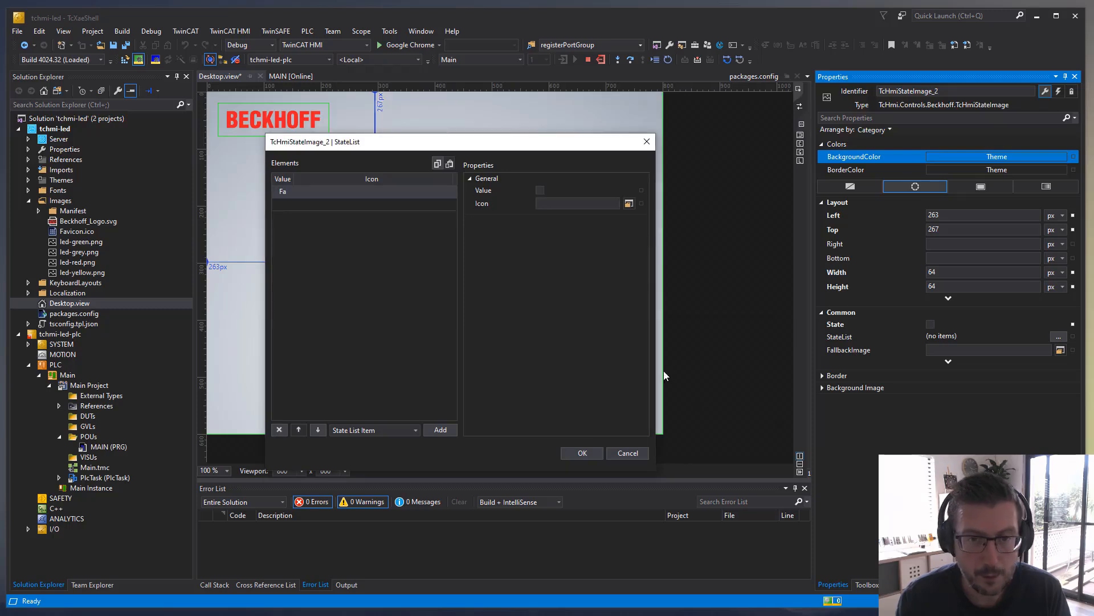
Give the second StateList item a Boolean value of False and assign it the icon Images/led-grey.png.
click(371, 206)
click(614, 191)
click(616, 373)
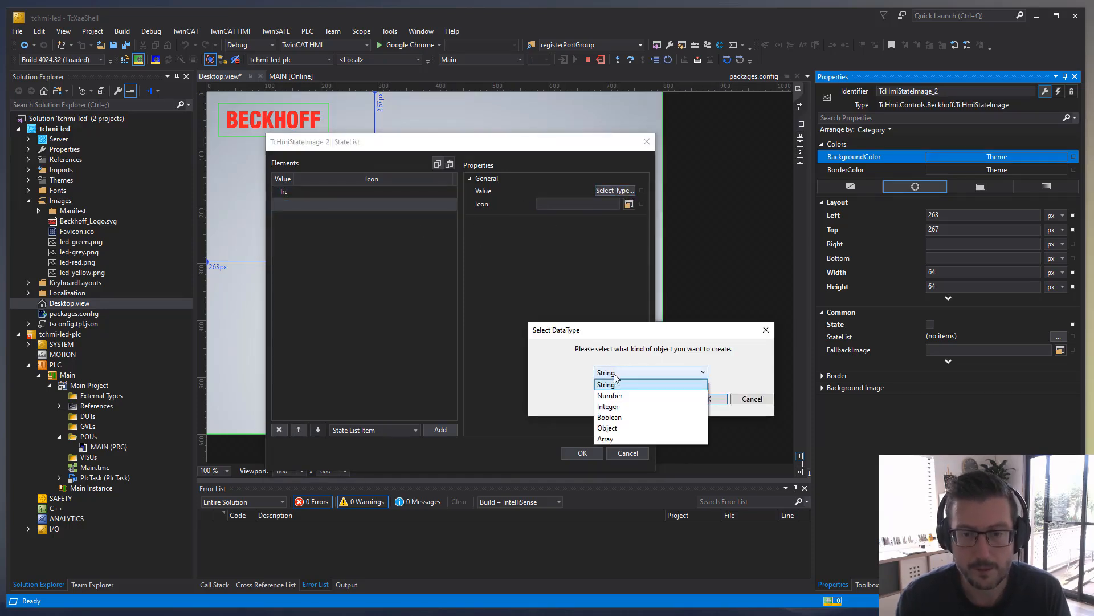
click(619, 419)
click(706, 399)
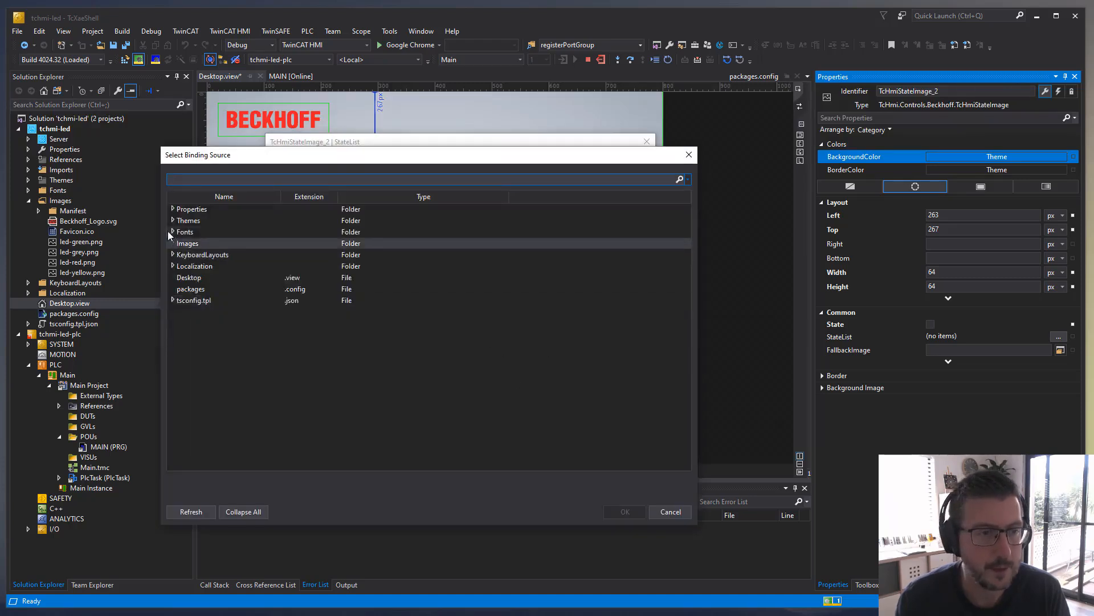
click(172, 242)
click(205, 300)
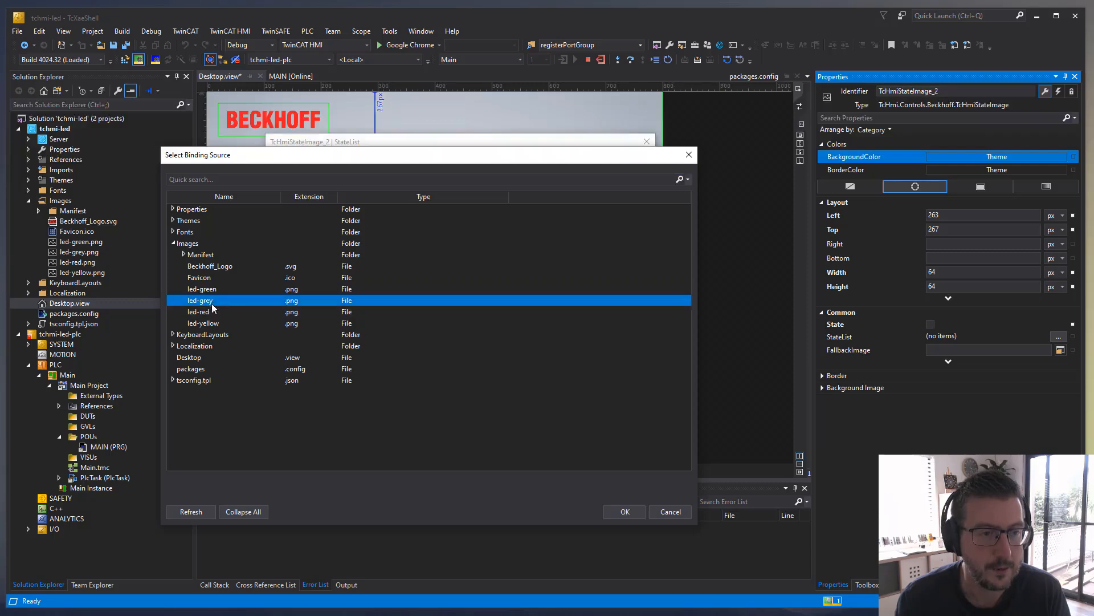
click(623, 511)
Assign the icon Images/led-green.png to the True item and apply the StateList.
click(329, 190)
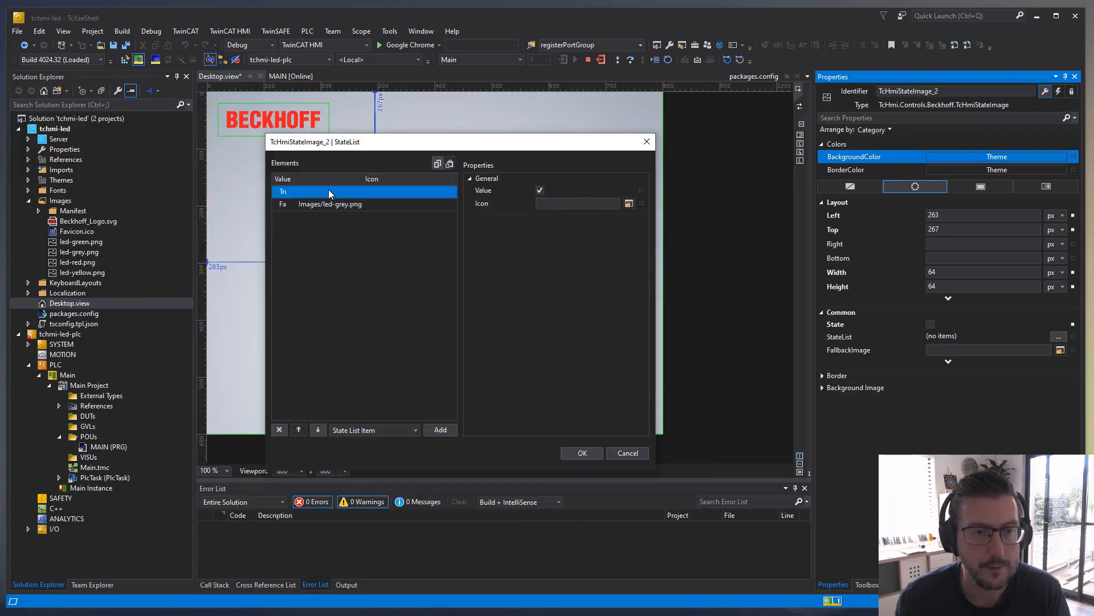
click(629, 206)
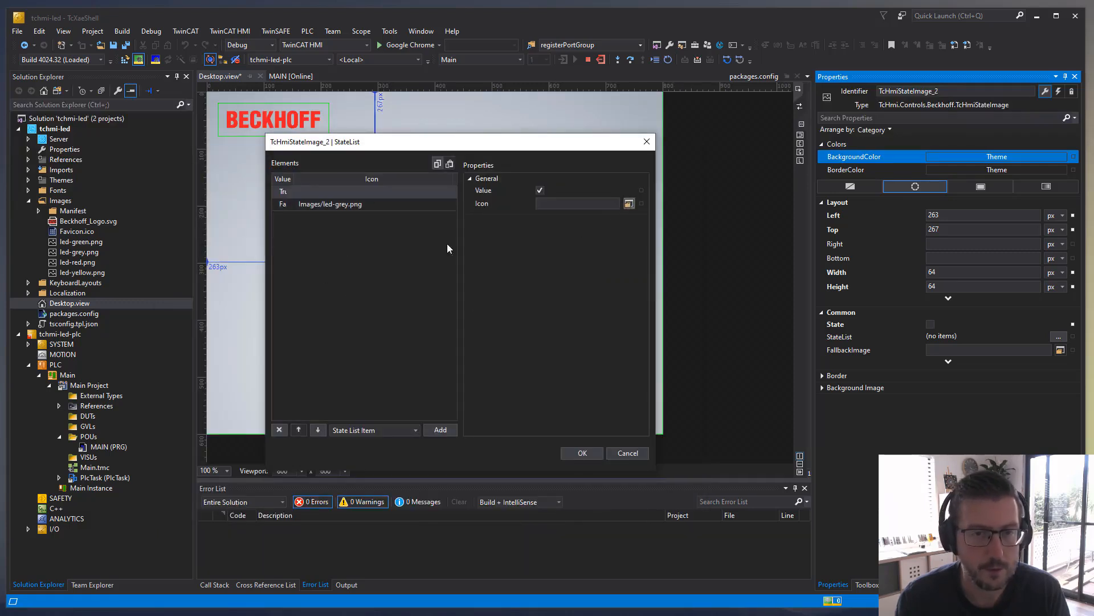
click(630, 204)
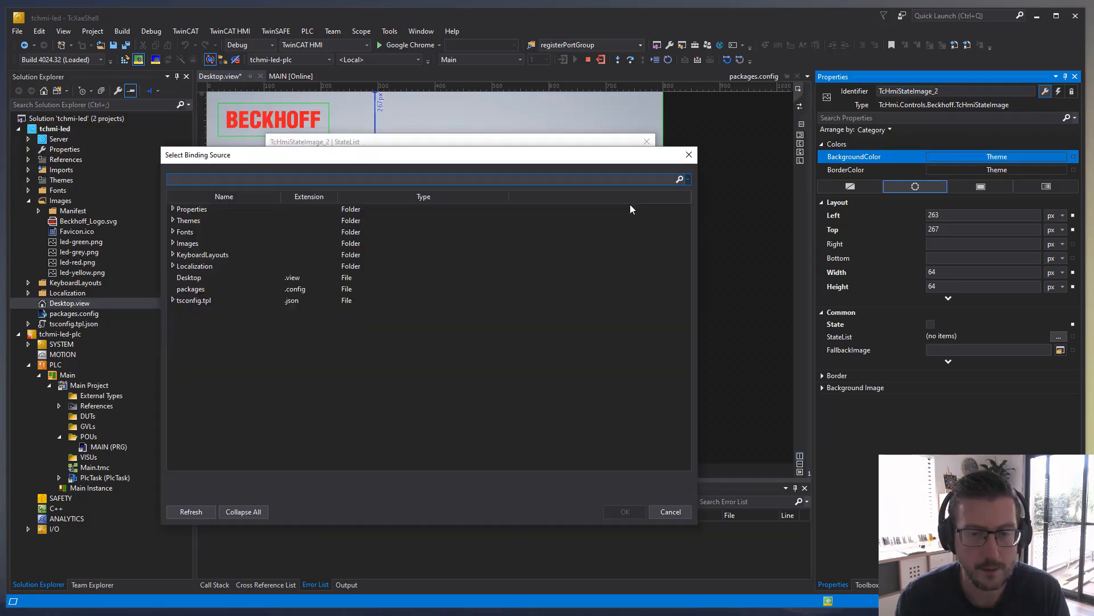
click(173, 242)
click(208, 289)
click(625, 511)
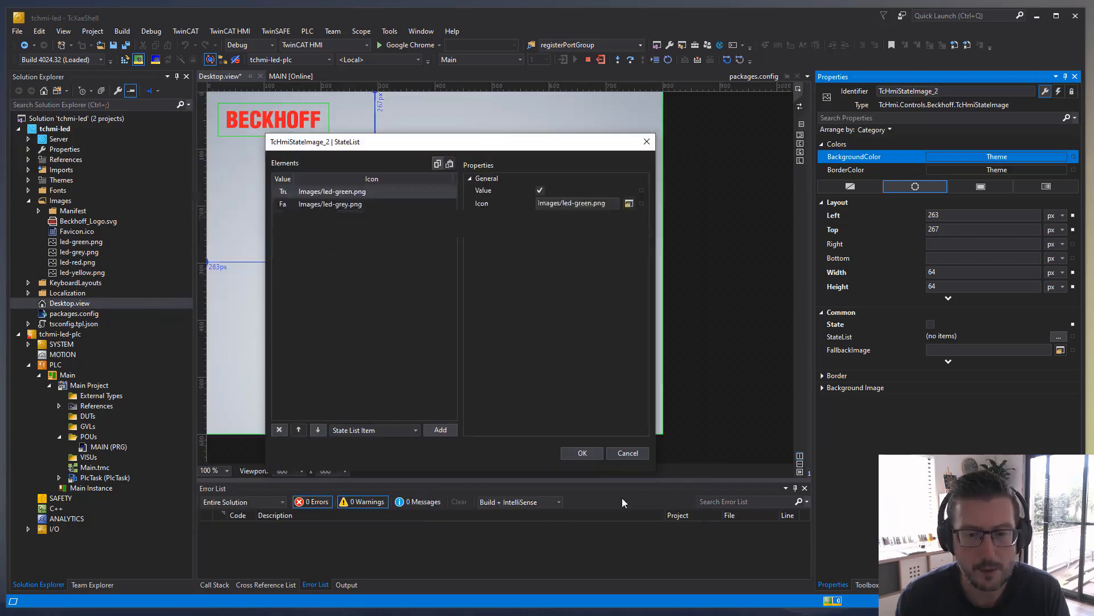
click(583, 453)
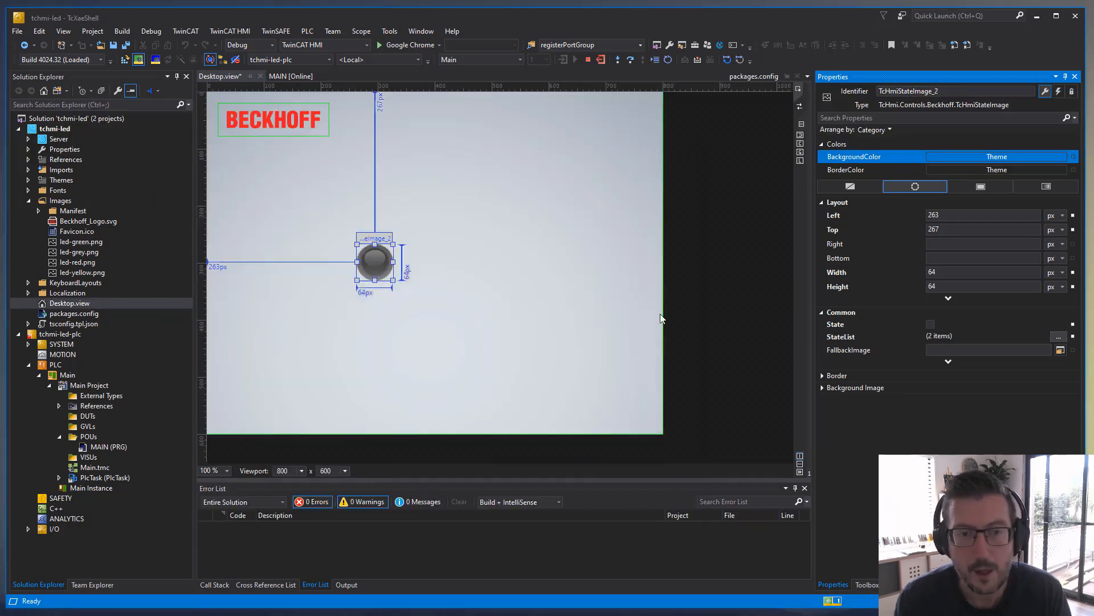
Switch the state image's State on and back off to preview both LED images.
click(930, 325)
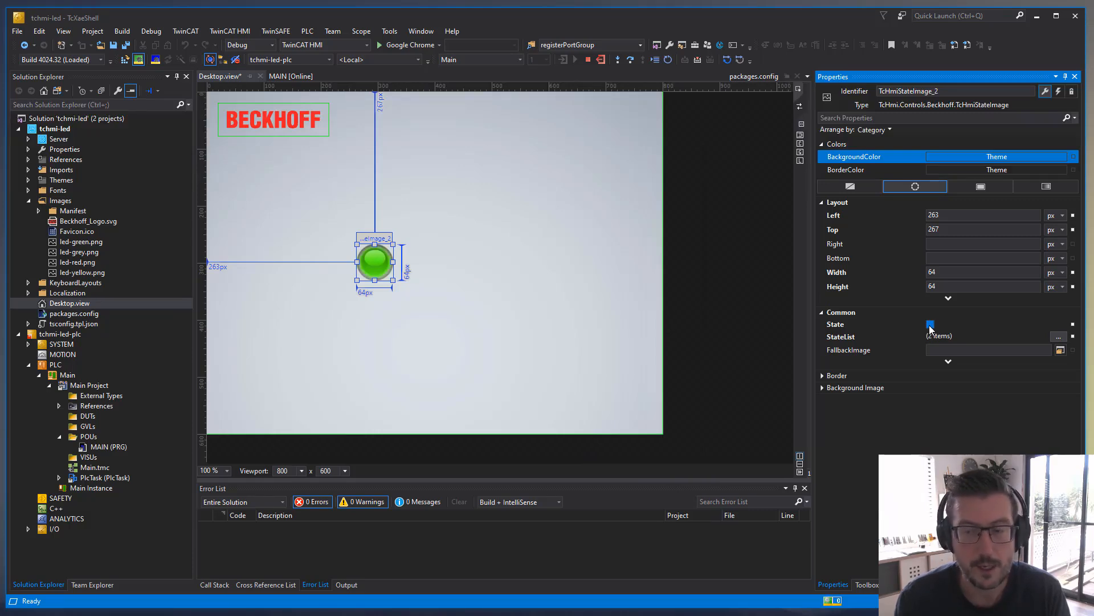
click(929, 324)
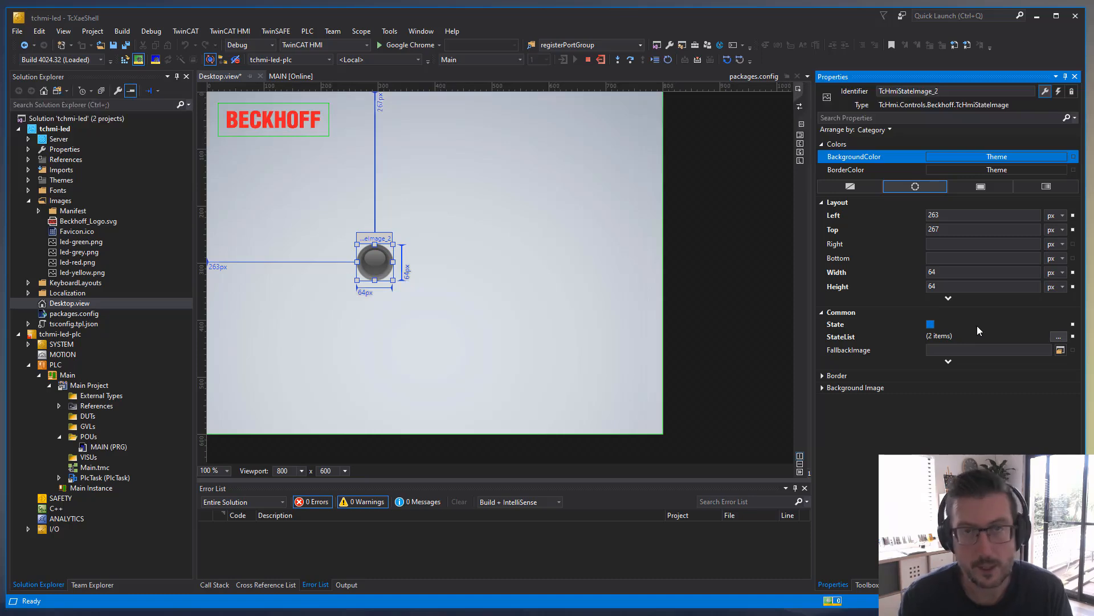
Bind the state image's State property to the server symbol ledState under ADS, PLC1, MAIN.
click(1073, 325)
click(1086, 350)
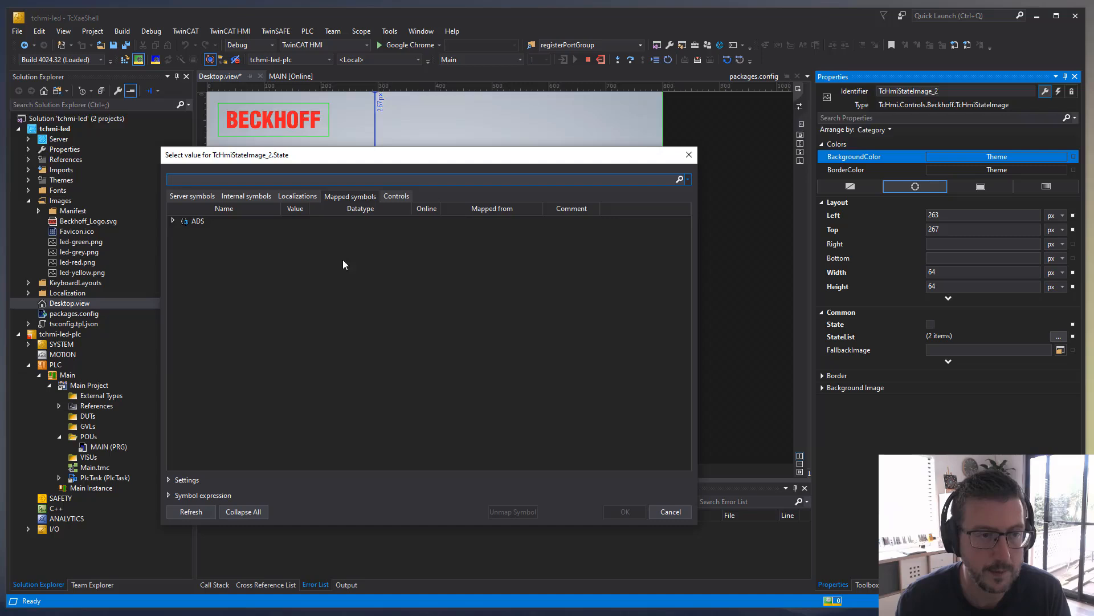
click(194, 197)
click(173, 220)
click(183, 232)
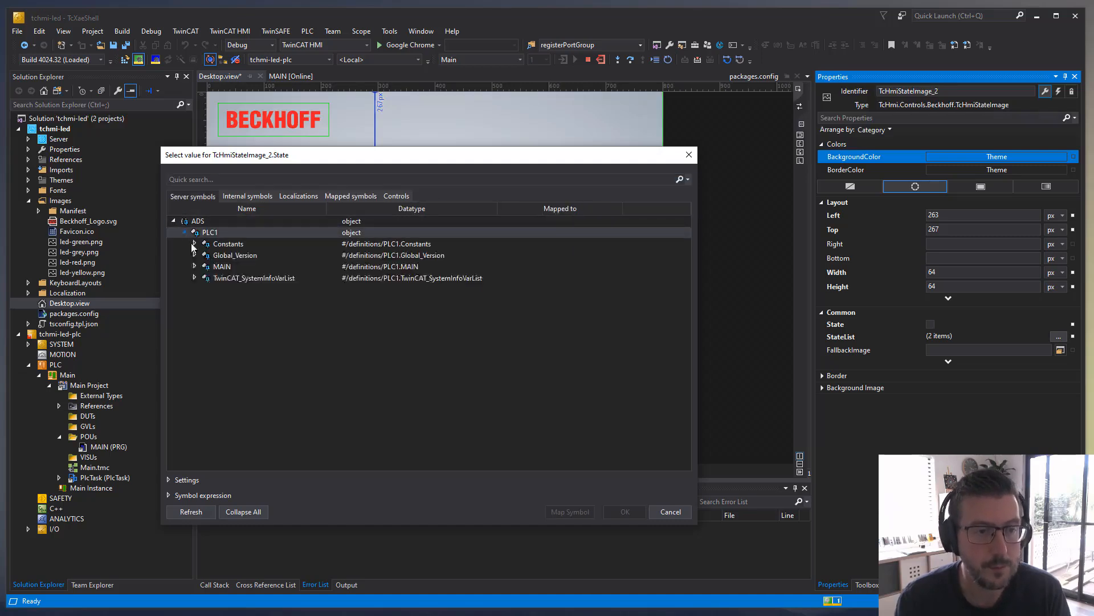
click(194, 266)
click(244, 290)
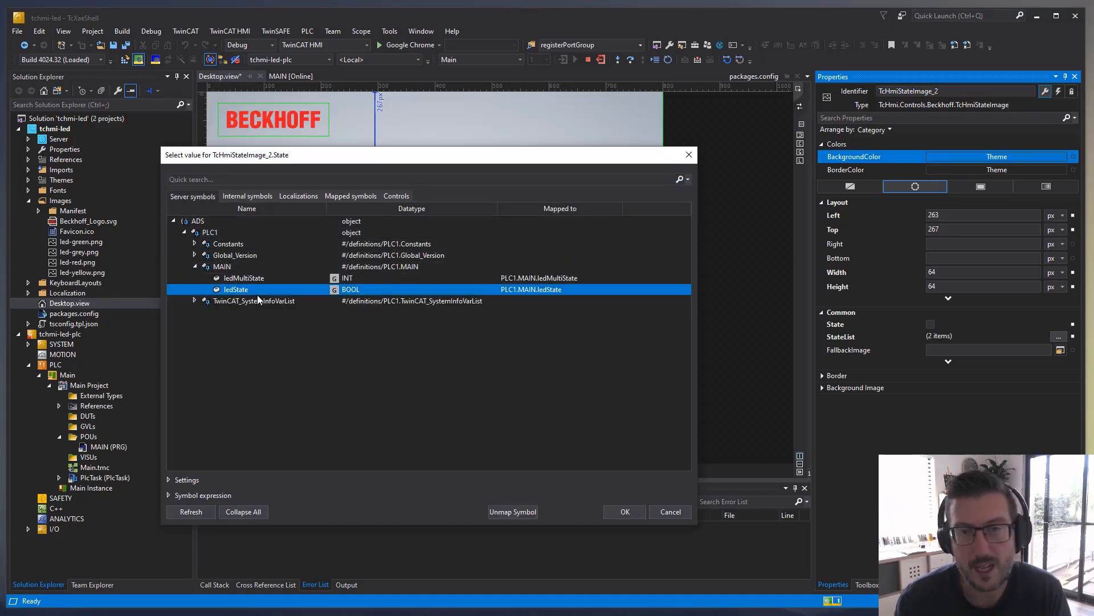
click(626, 512)
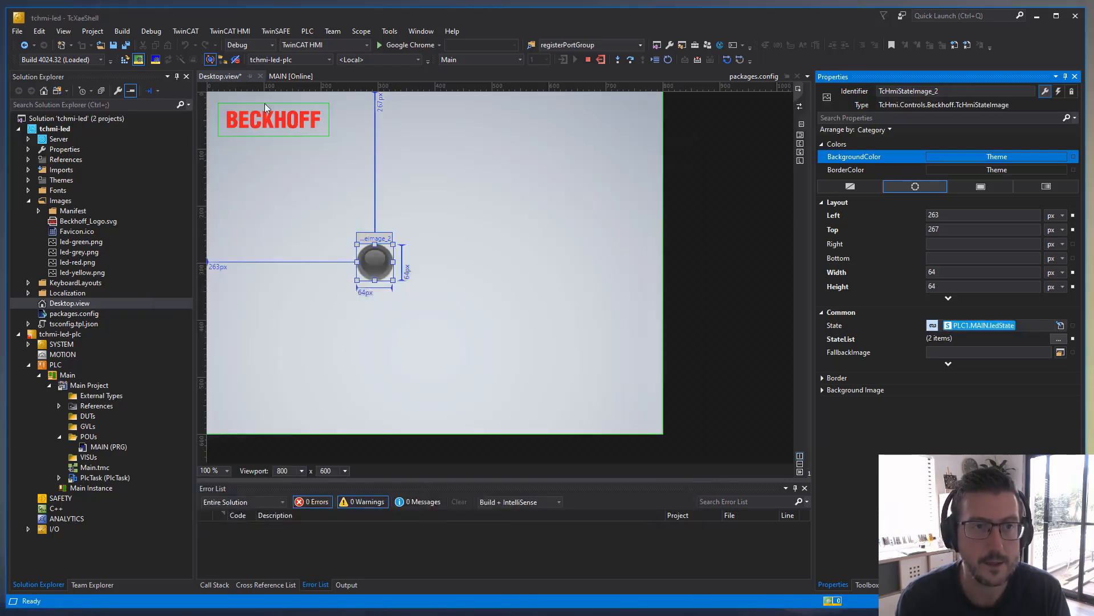
Save the Desktop view and open the HMI Live-View.
click(127, 46)
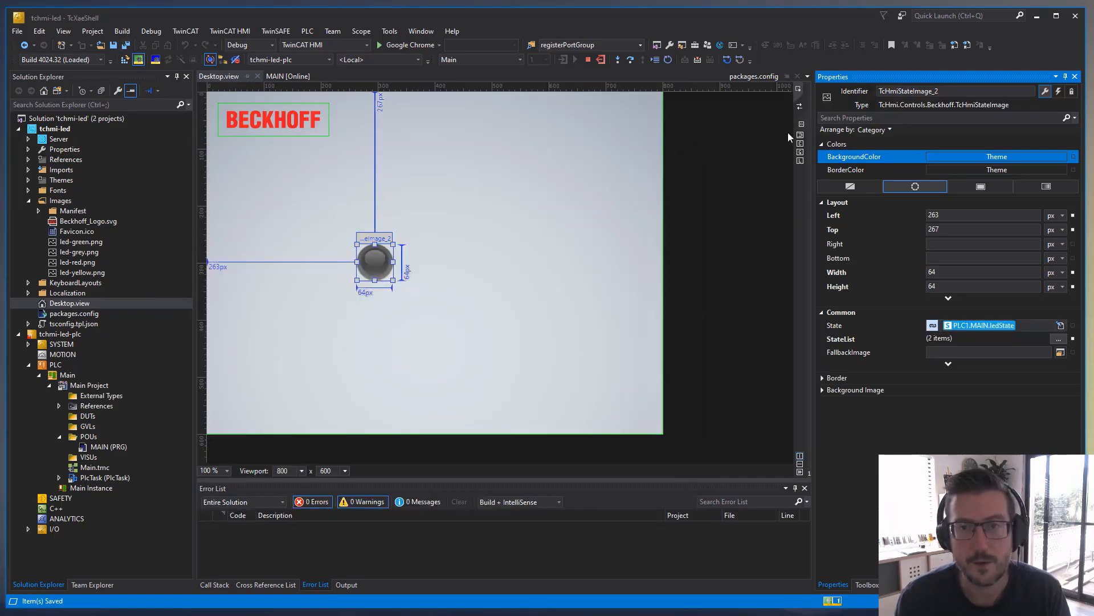
click(801, 159)
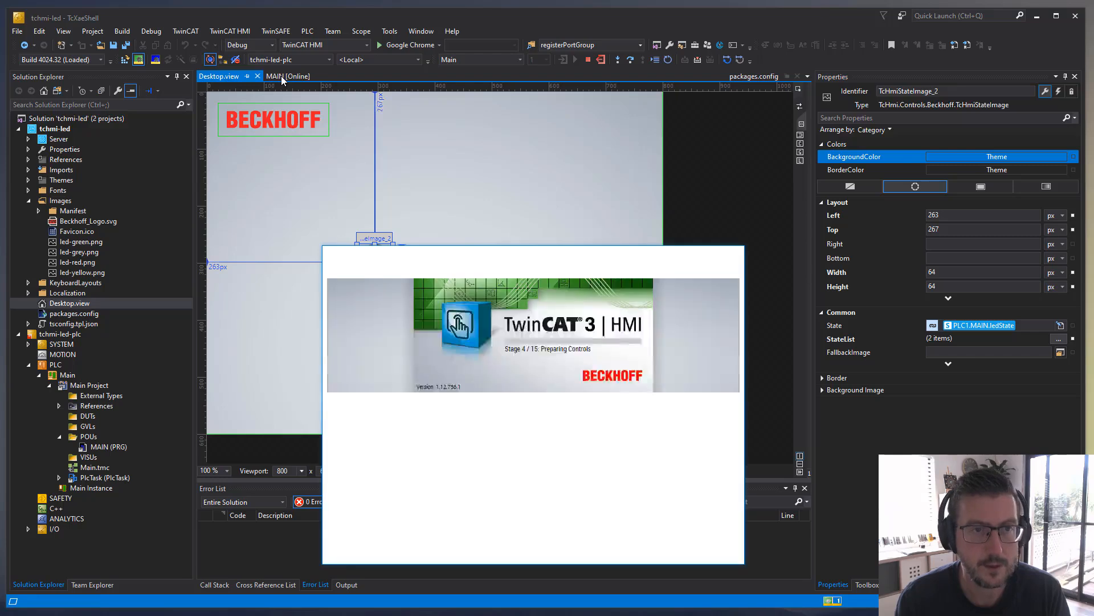
Test the LED by writing TRUE and then FALSE to ledState in the online MAIN program.
click(282, 76)
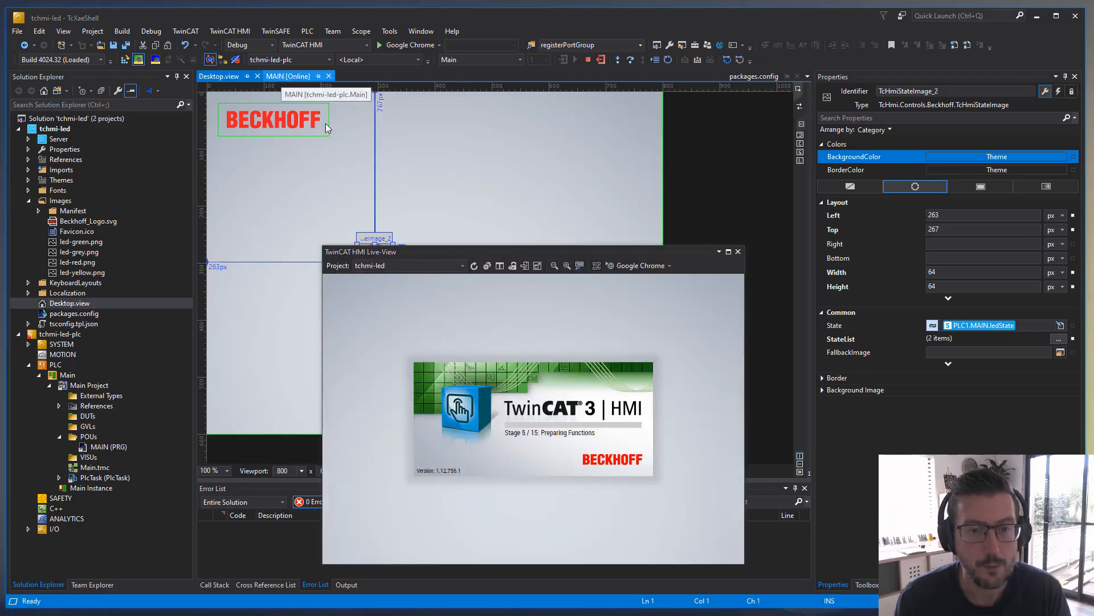
click(550, 116)
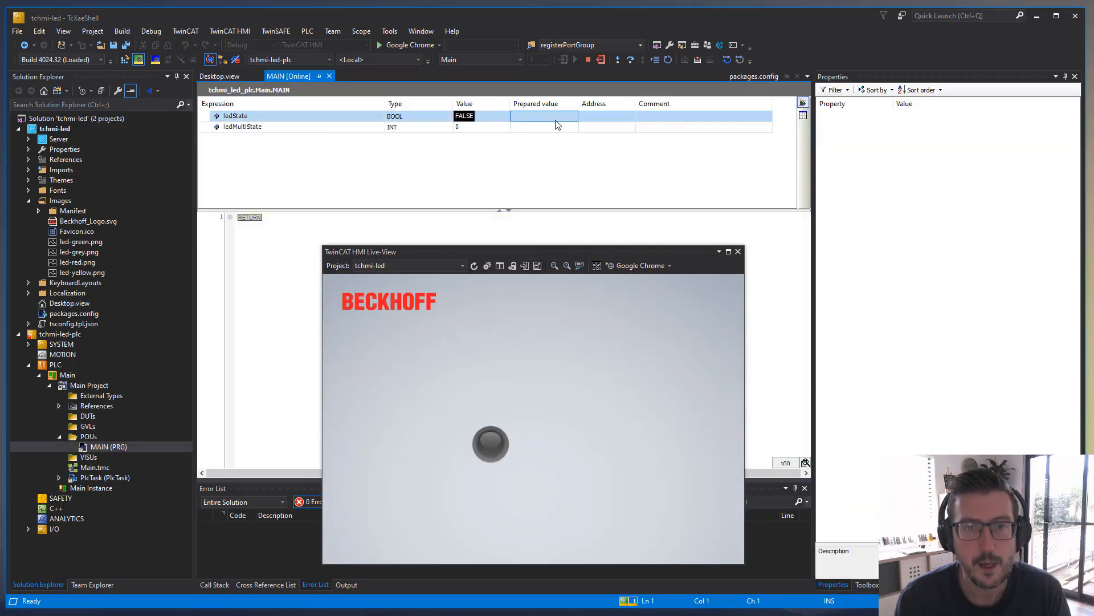
click(562, 119)
click(709, 60)
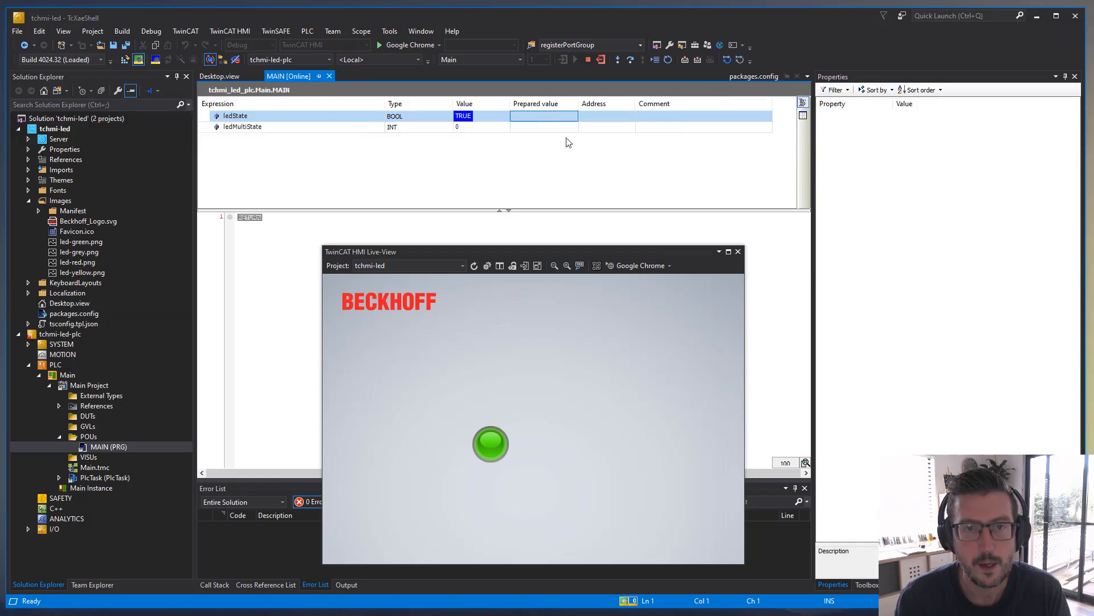
click(557, 117)
click(713, 58)
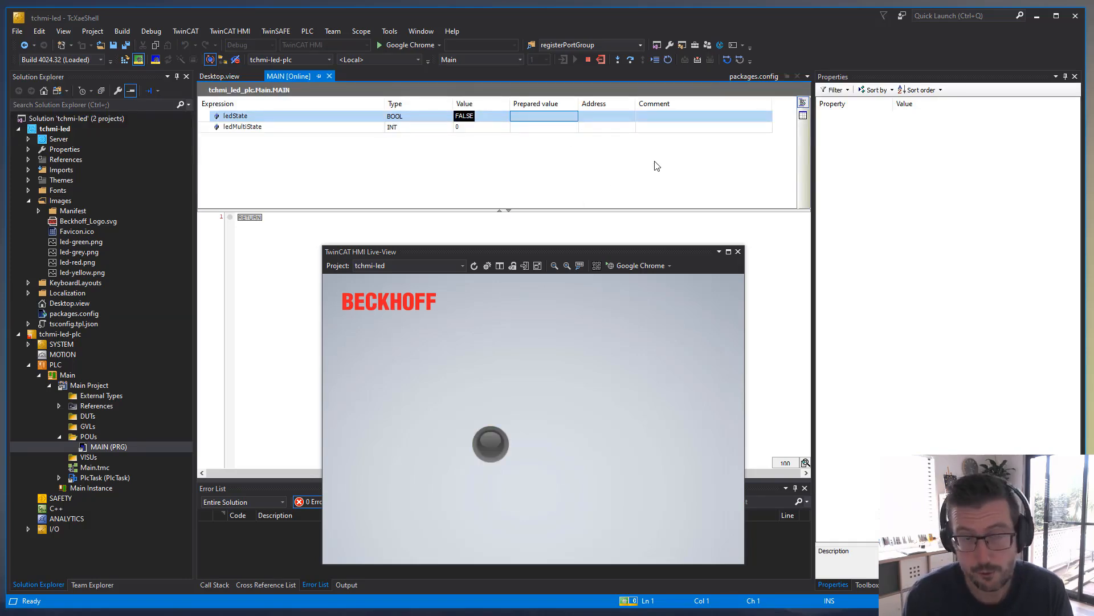
Close the Live-View and place a second State Image beside the first LED on the Desktop view, at about 380 px left and 259 px top.
click(212, 77)
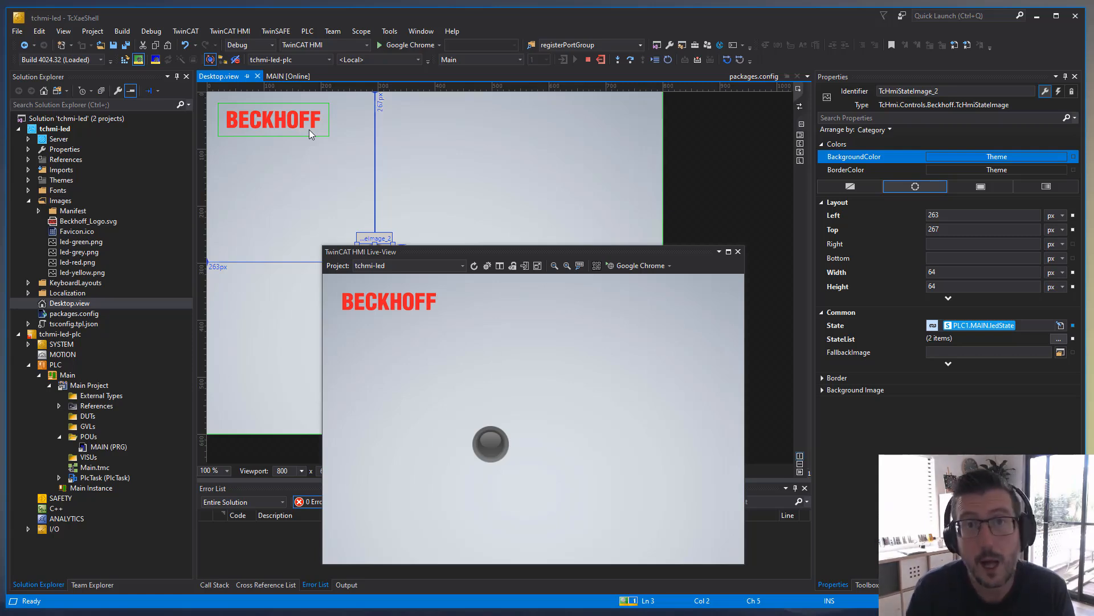
click(738, 254)
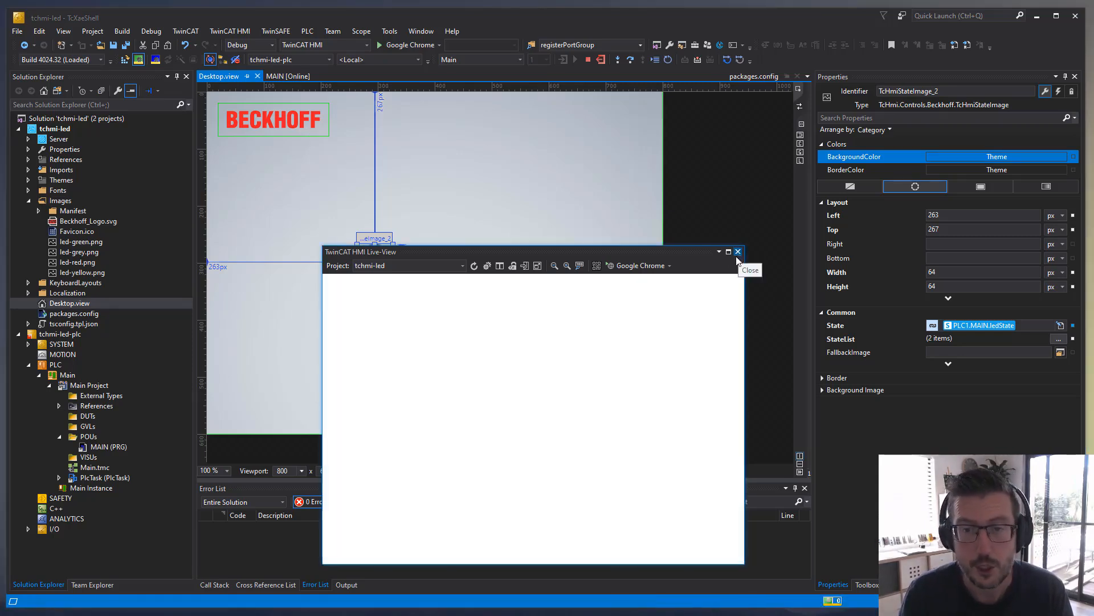
click(867, 584)
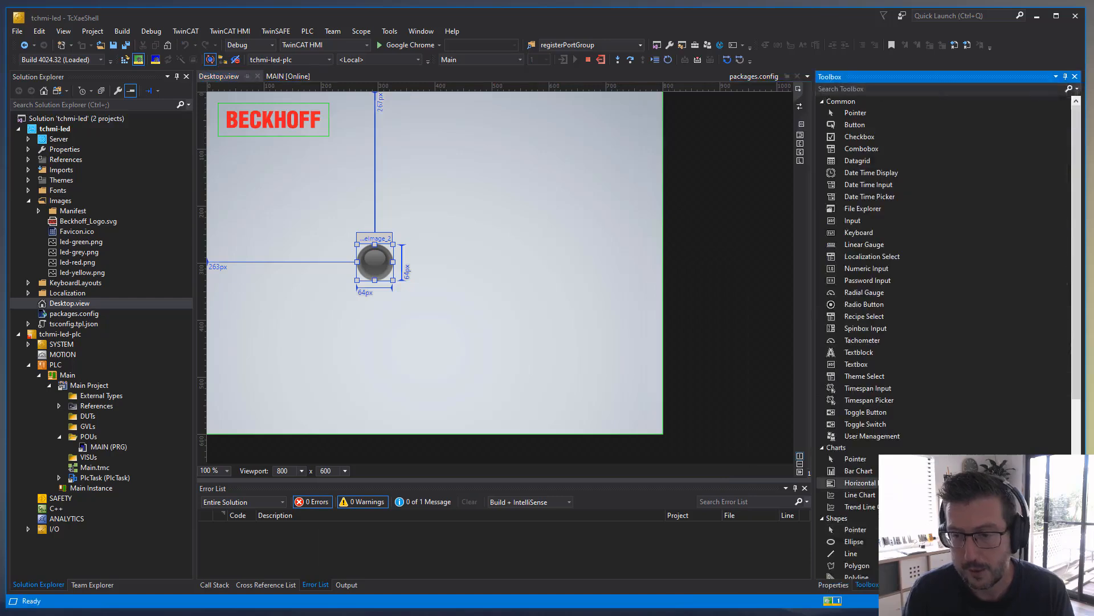
scroll(867, 436, down, 8)
drag(863, 439, 442, 258)
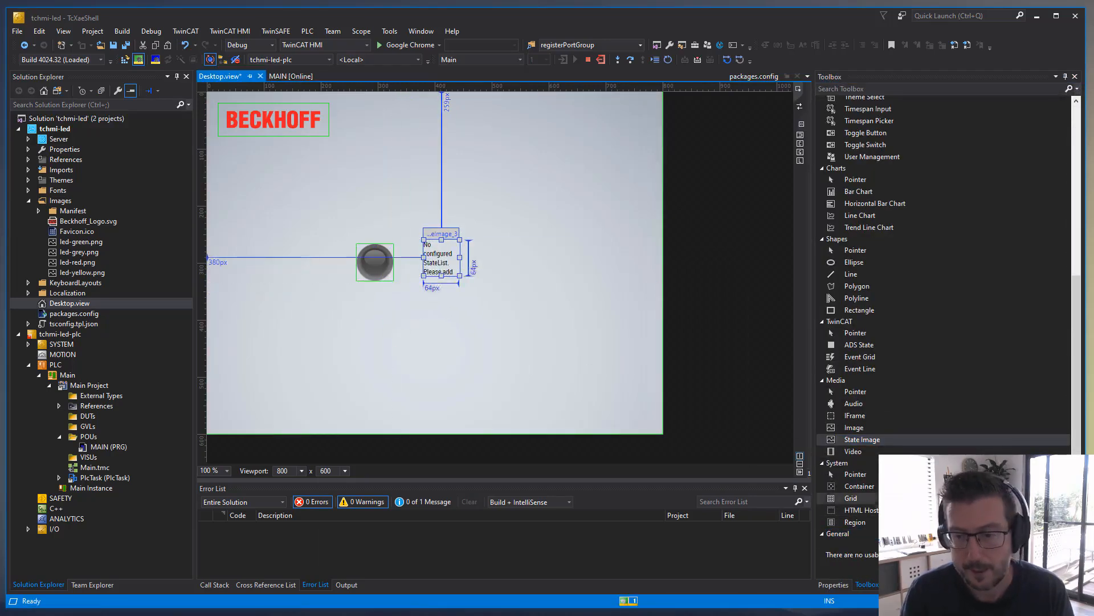
Set the data type of the second state image's State property to Integer, and close its symbol selection without binding.
click(838, 584)
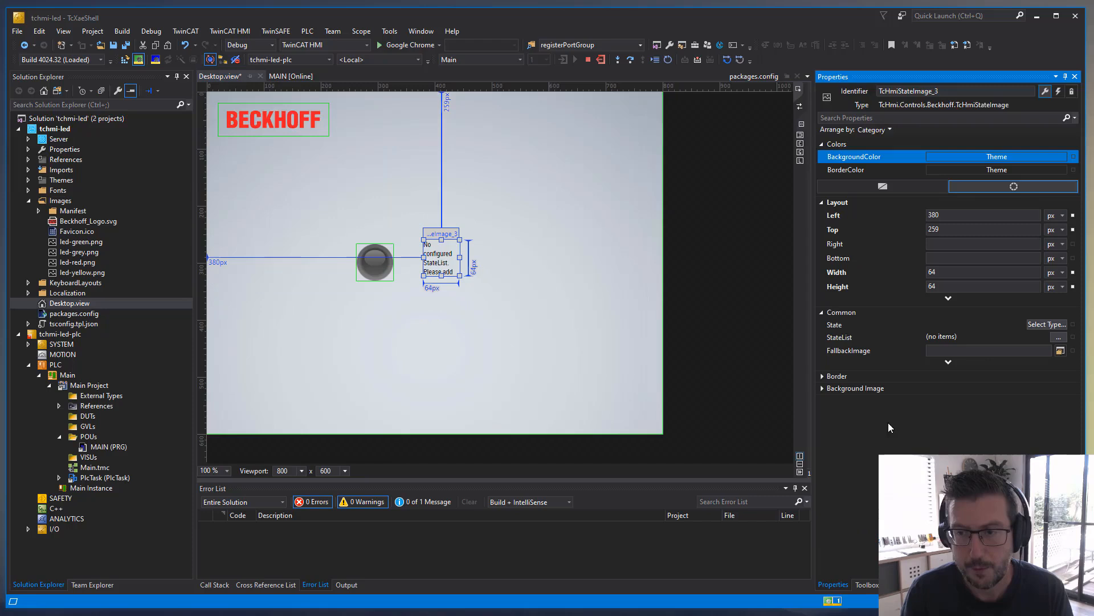
click(1046, 326)
click(650, 373)
click(611, 407)
click(710, 399)
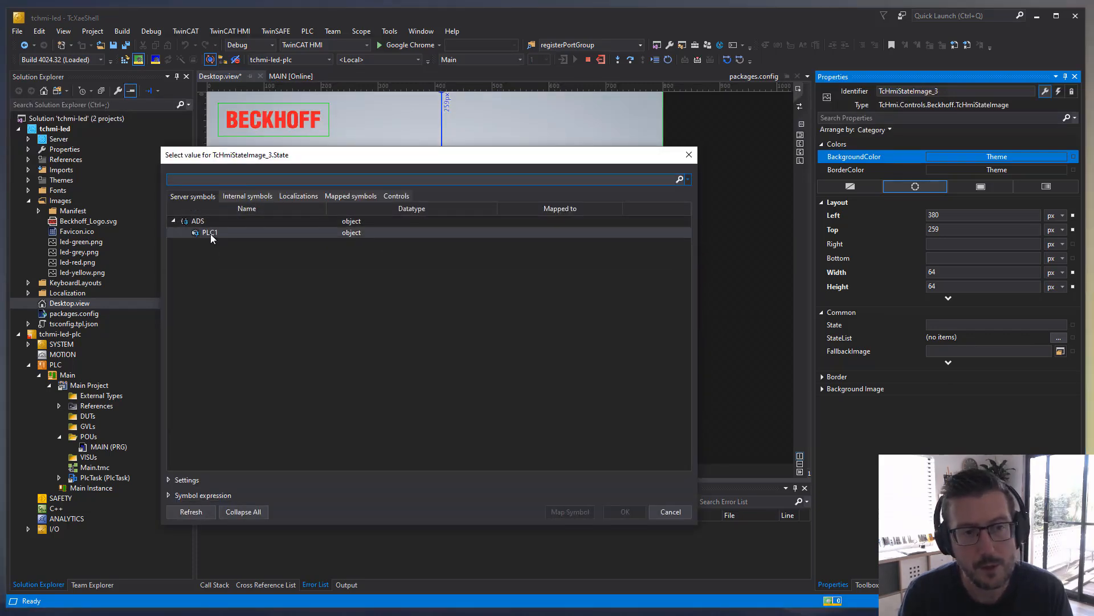
click(228, 234)
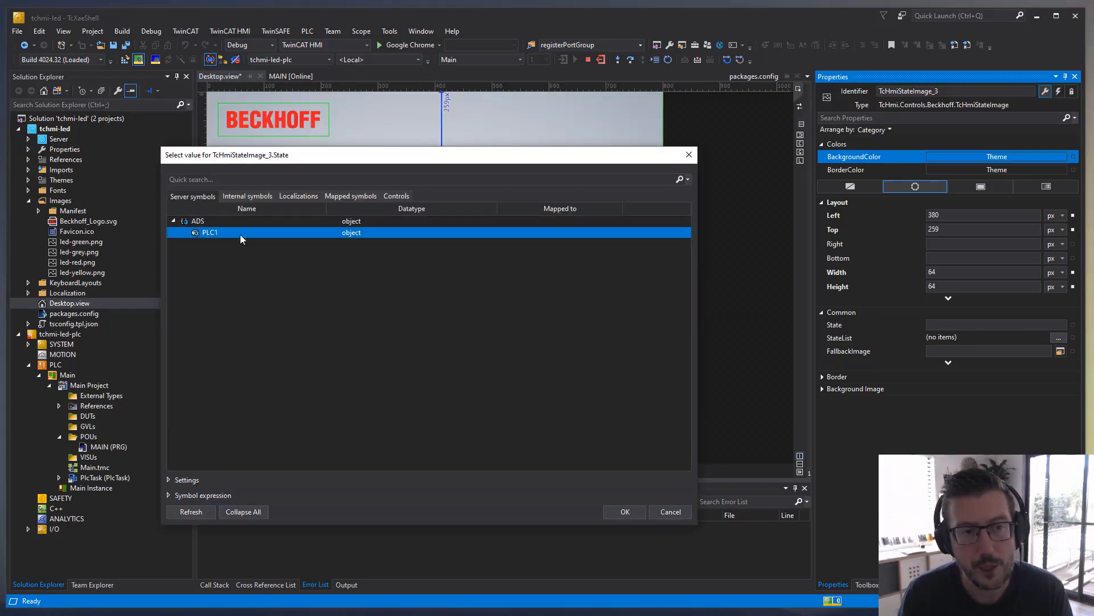
click(670, 510)
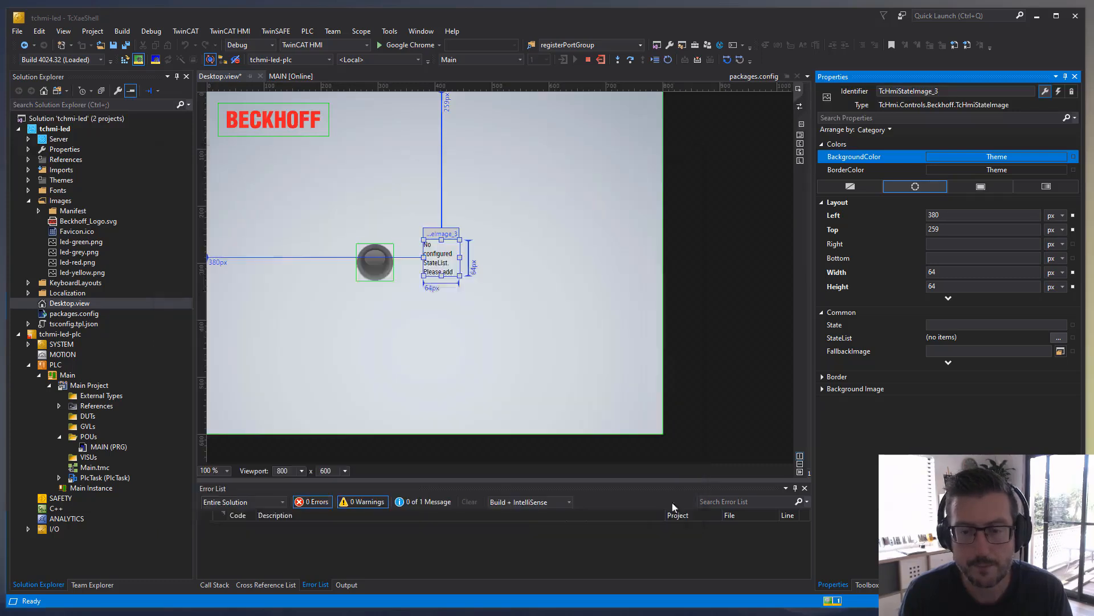
Refresh the server symbols in the TwinCAT HMI Configuration and check the mapping of ledMultiState under ADS, PLC1, MAIN.
click(800, 144)
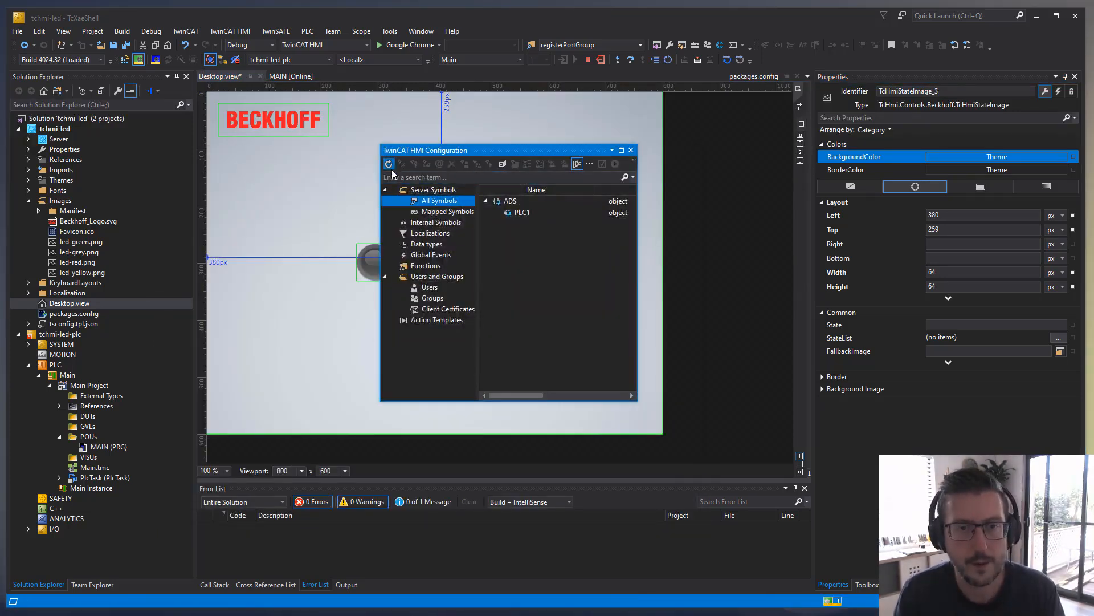
click(497, 212)
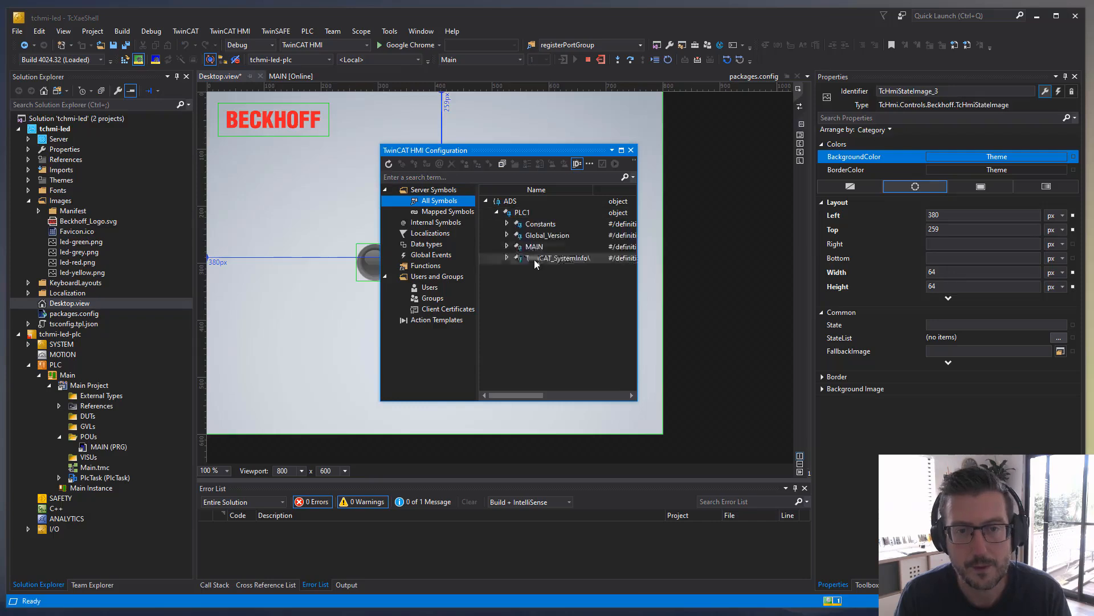
click(507, 246)
click(551, 259)
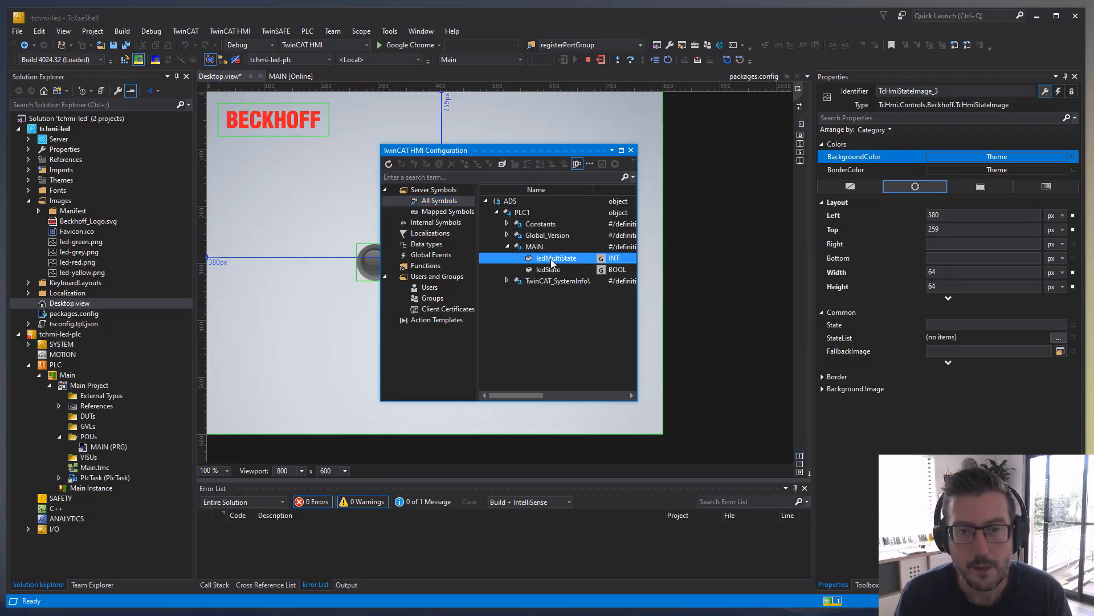
right_click(566, 260)
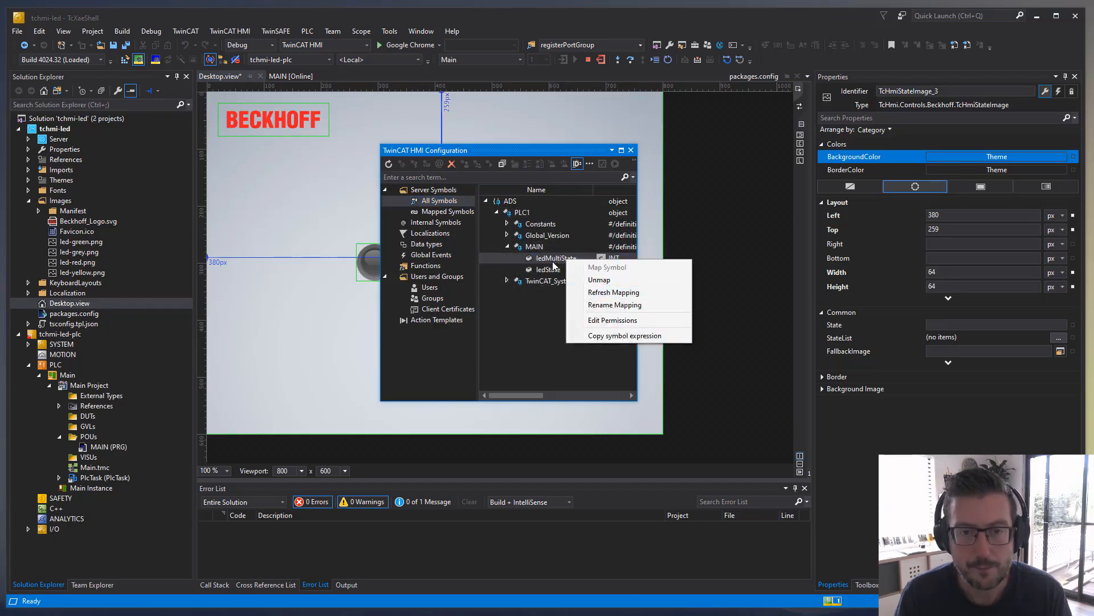
click(541, 260)
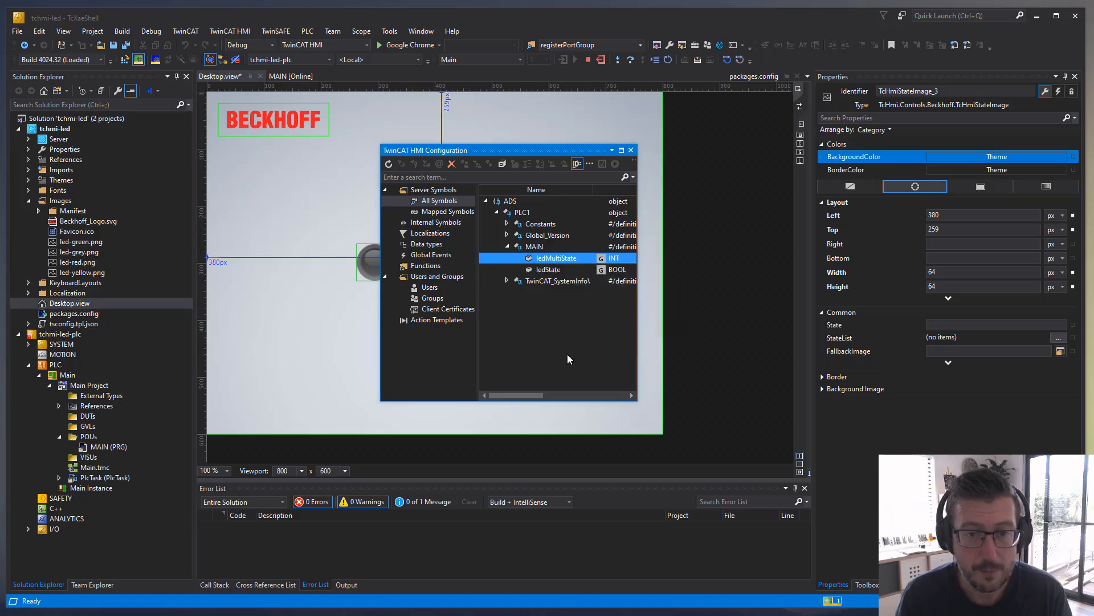
click(630, 150)
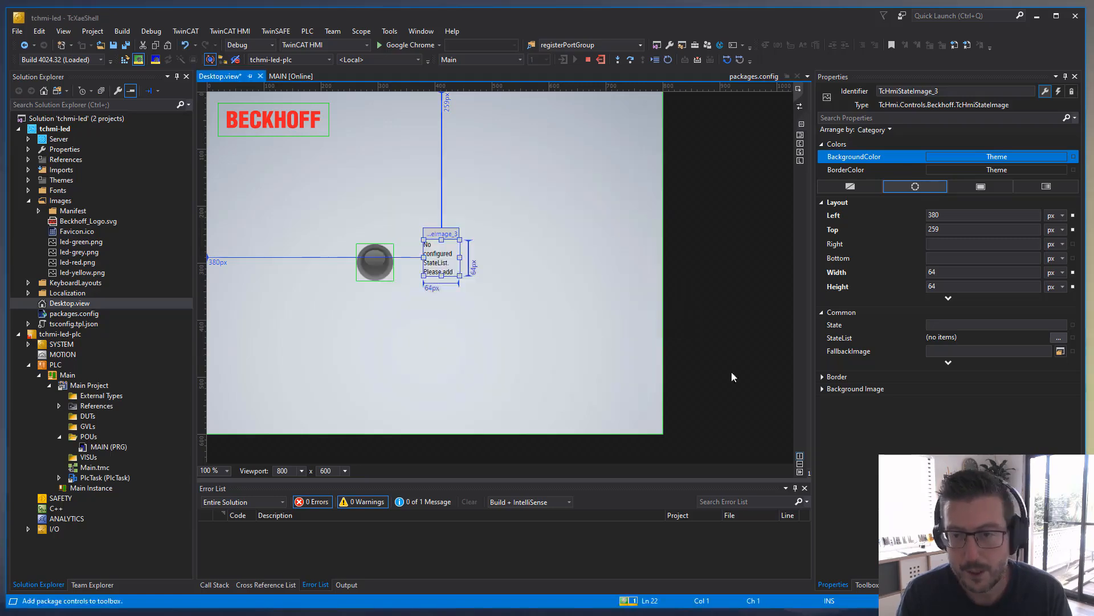
Bind the second state image's State property to the server symbol ledMultiState under ADS, PLC1, MAIN.
click(1080, 329)
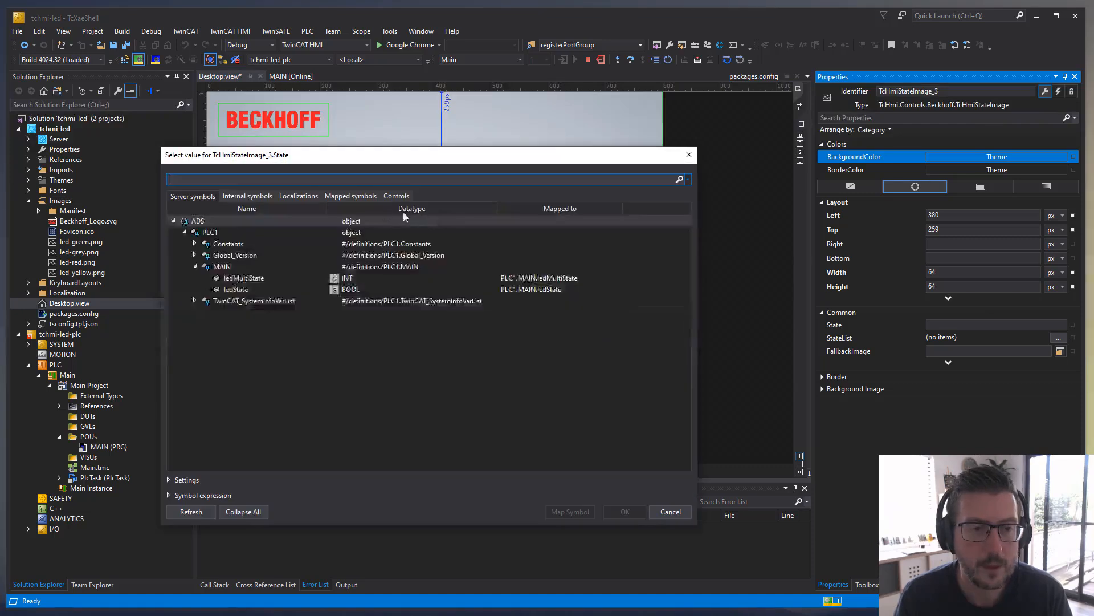
click(241, 279)
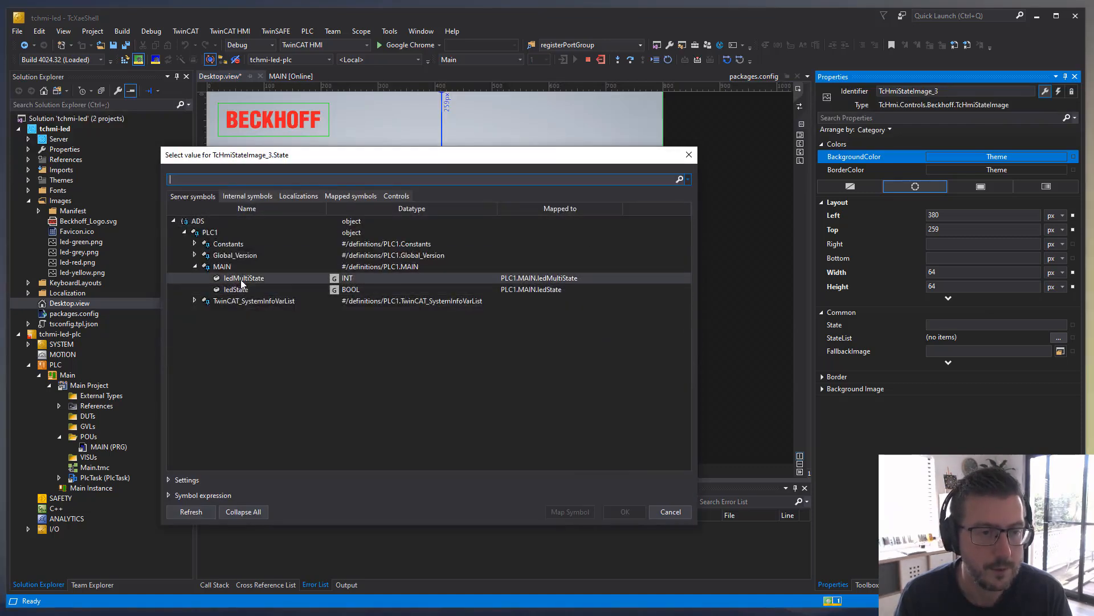
click(629, 514)
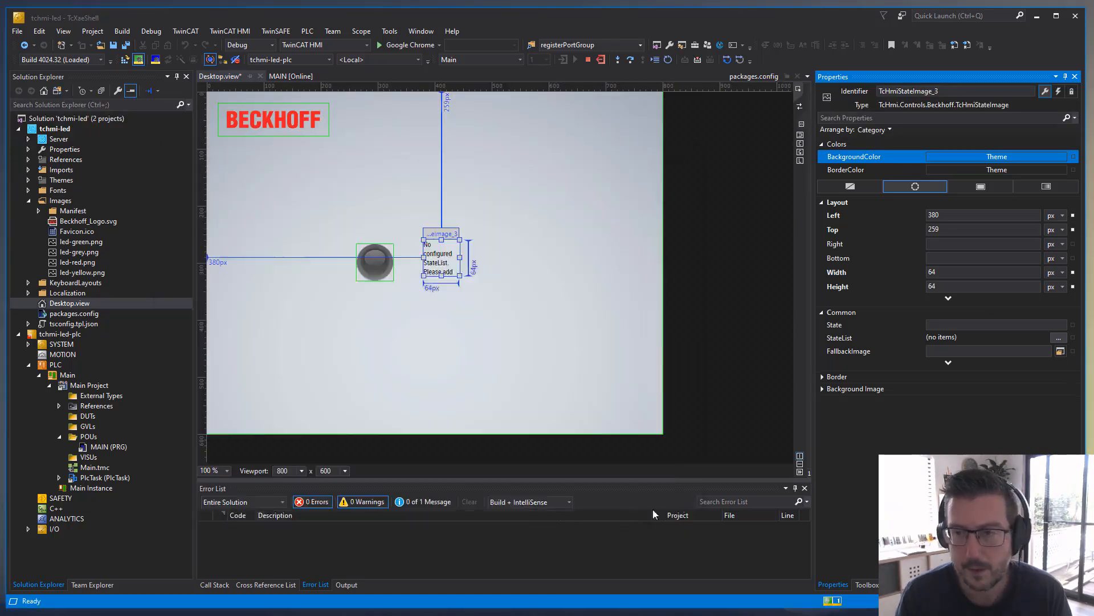
Add three State List Items to the second state image's StateList.
click(1059, 339)
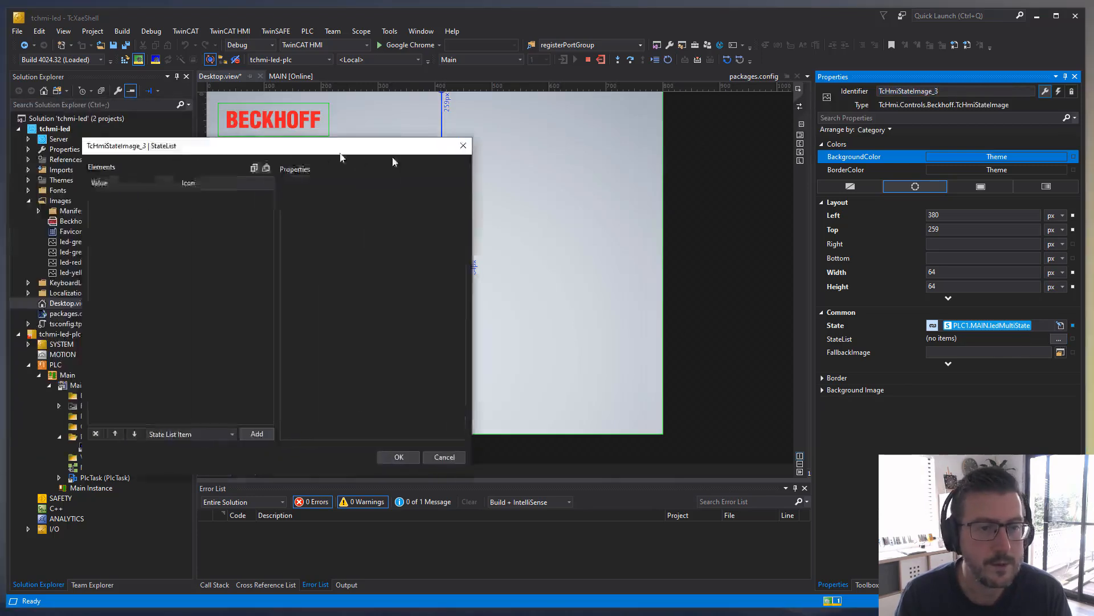
click(398, 445)
click(395, 443)
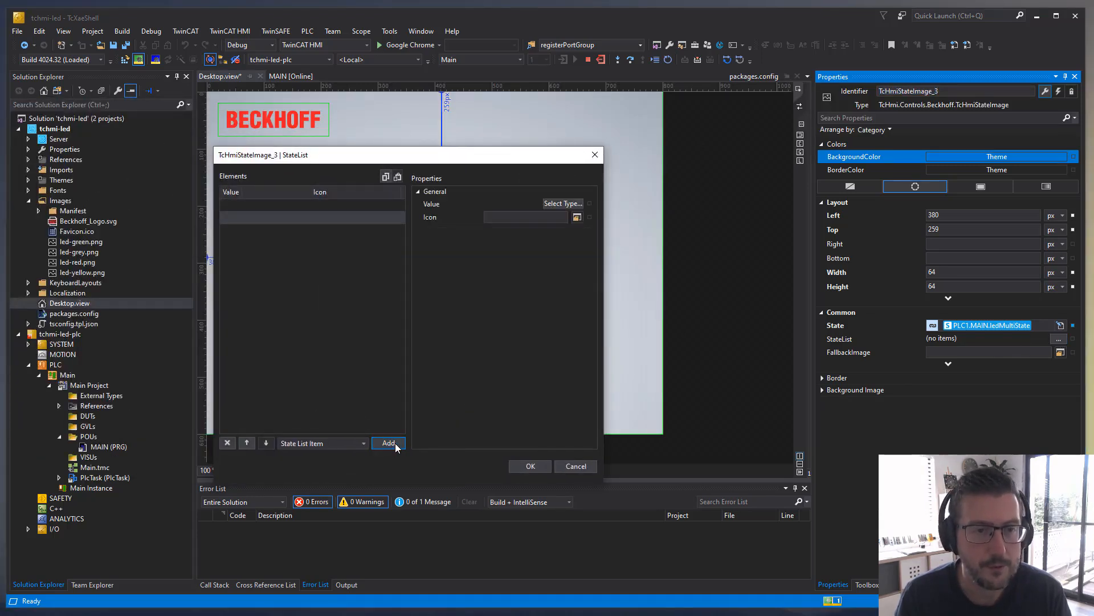
click(395, 443)
Give the first StateList item an Integer value of 1.
click(295, 204)
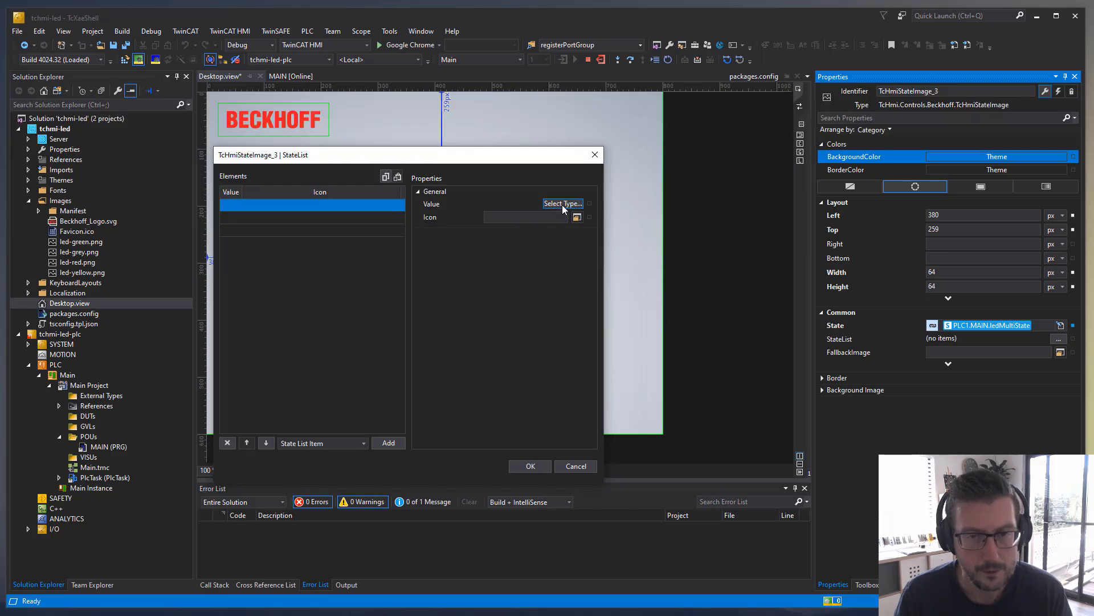
click(562, 204)
click(616, 372)
click(608, 406)
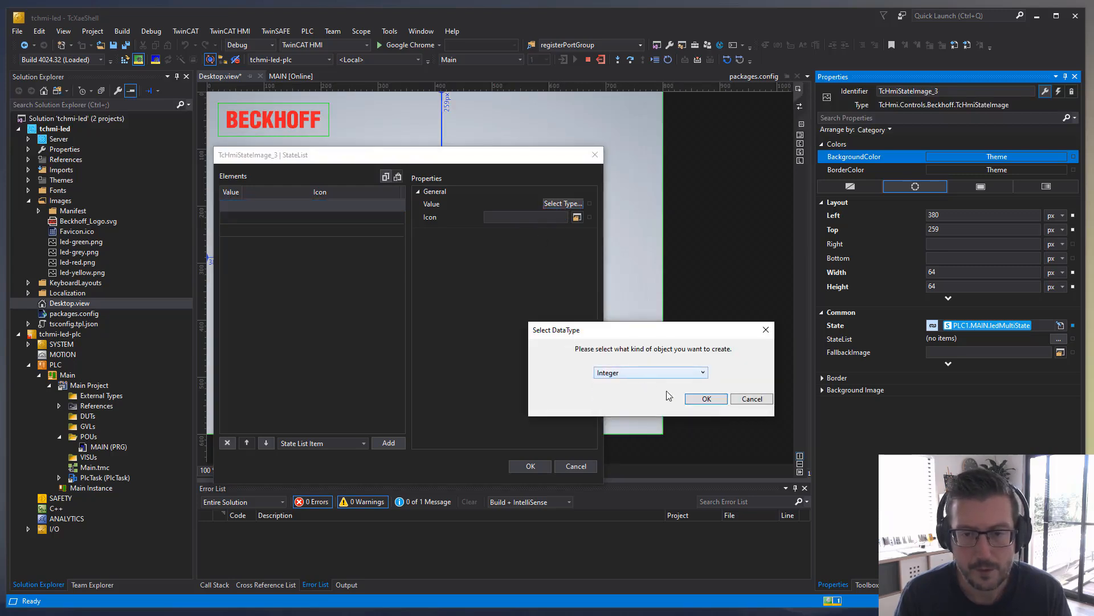
click(699, 399)
text(1)
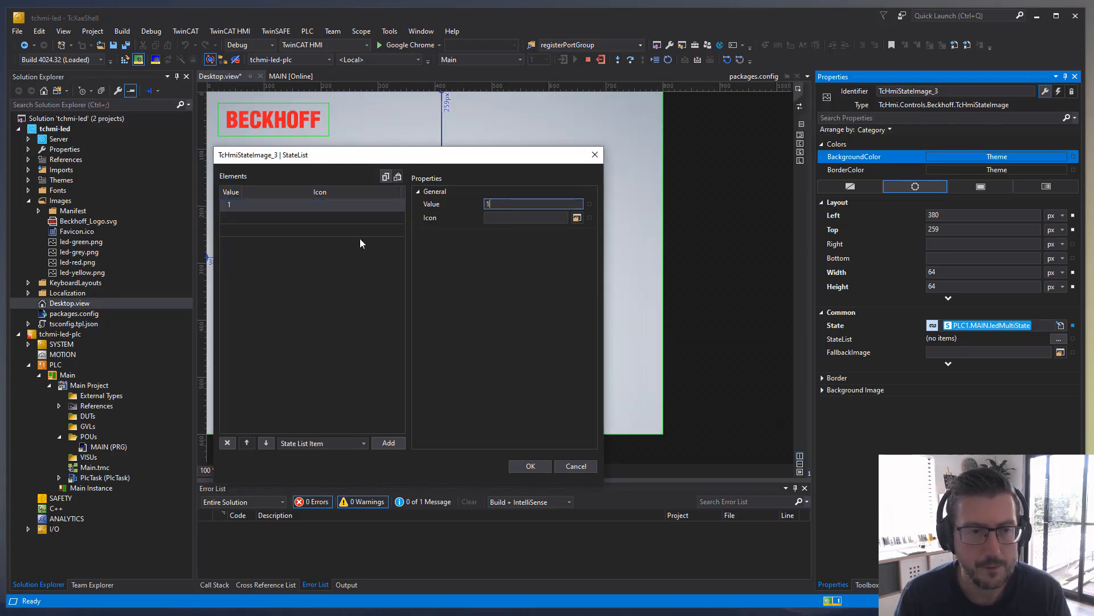
Give the second StateList item an Integer value of 2.
click(299, 218)
click(562, 204)
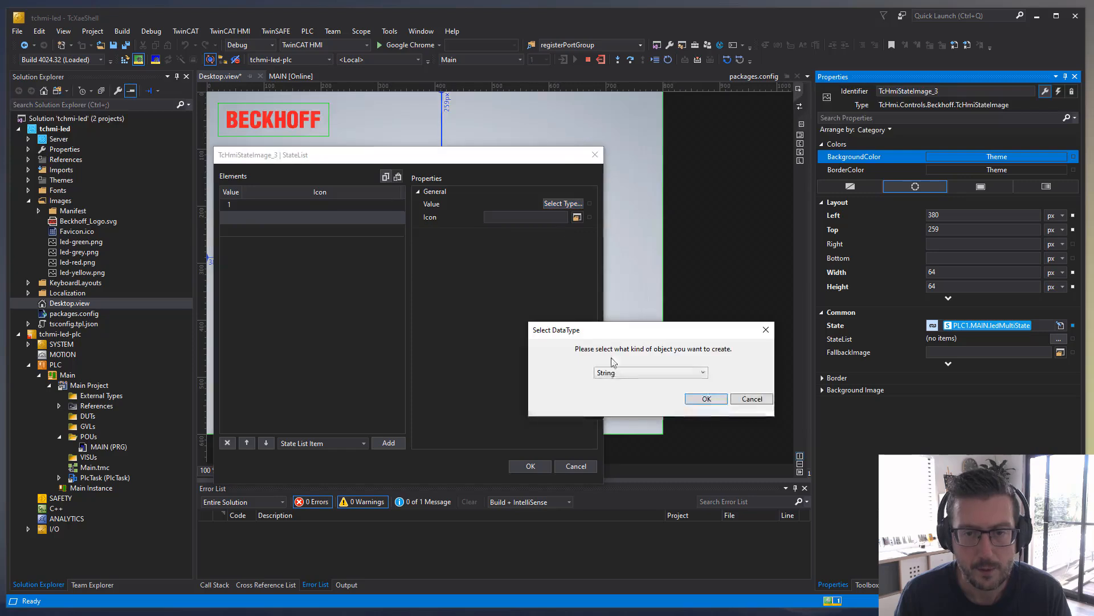
click(621, 374)
click(618, 407)
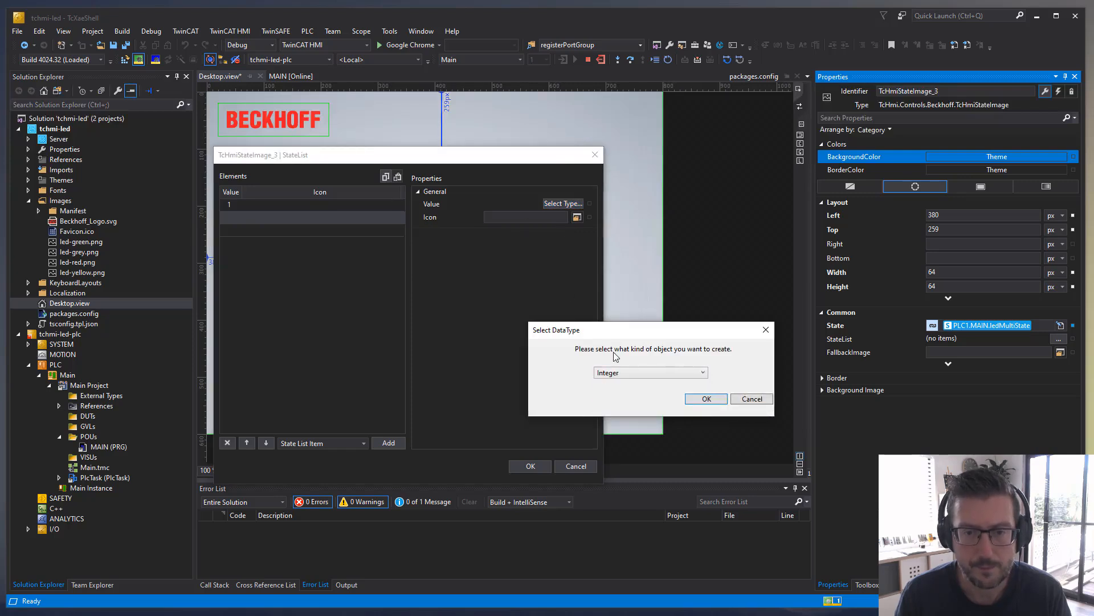
click(706, 399)
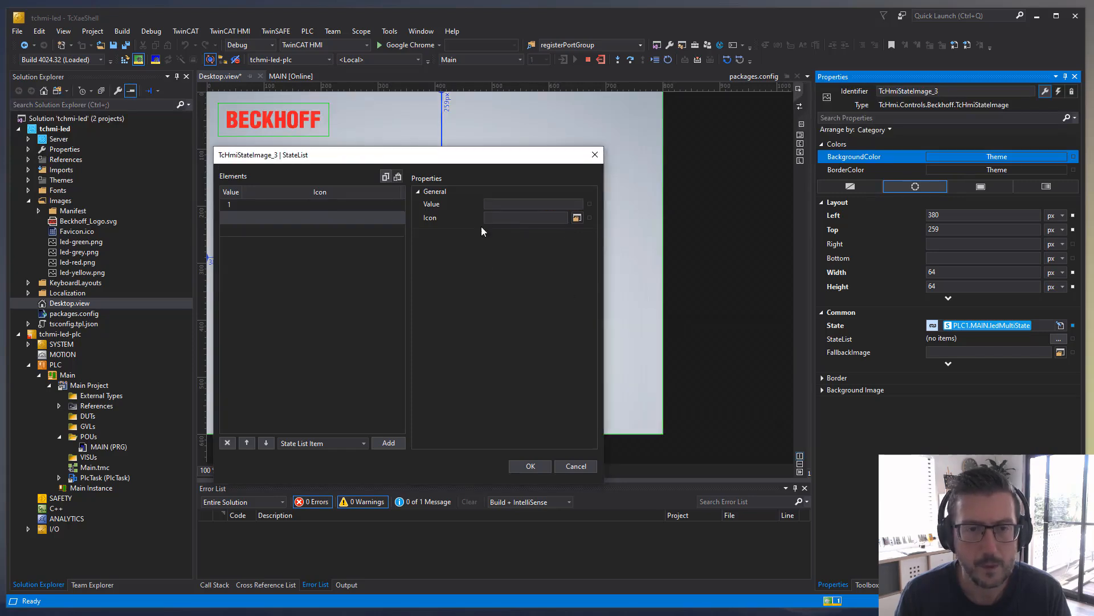
text(2)
Give the third StateList item an Integer value of 3.
click(307, 222)
click(299, 231)
click(562, 204)
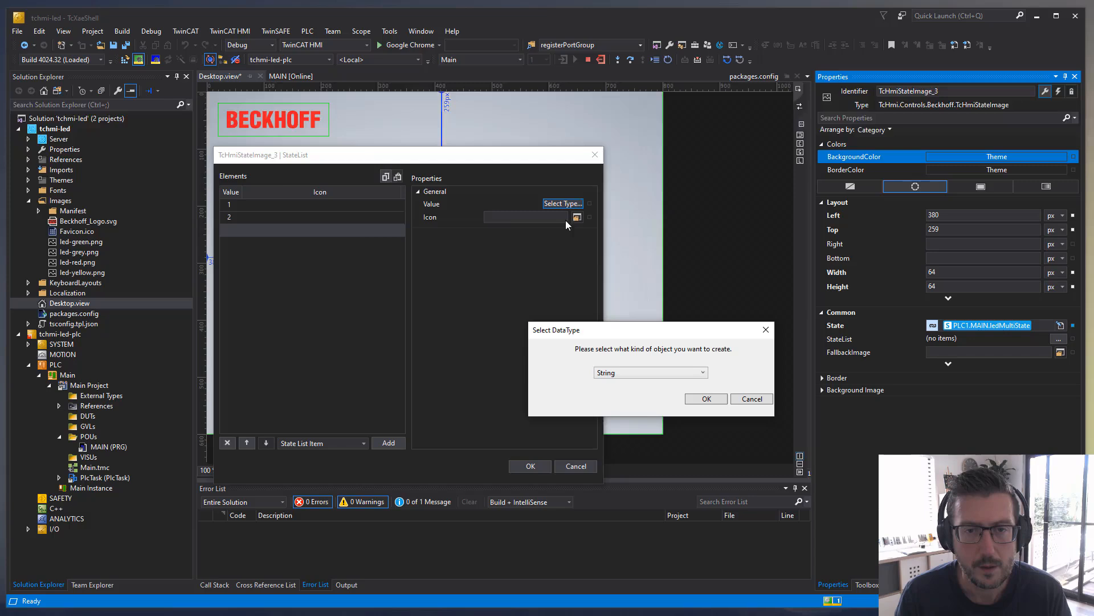
click(611, 372)
click(618, 404)
key(Return)
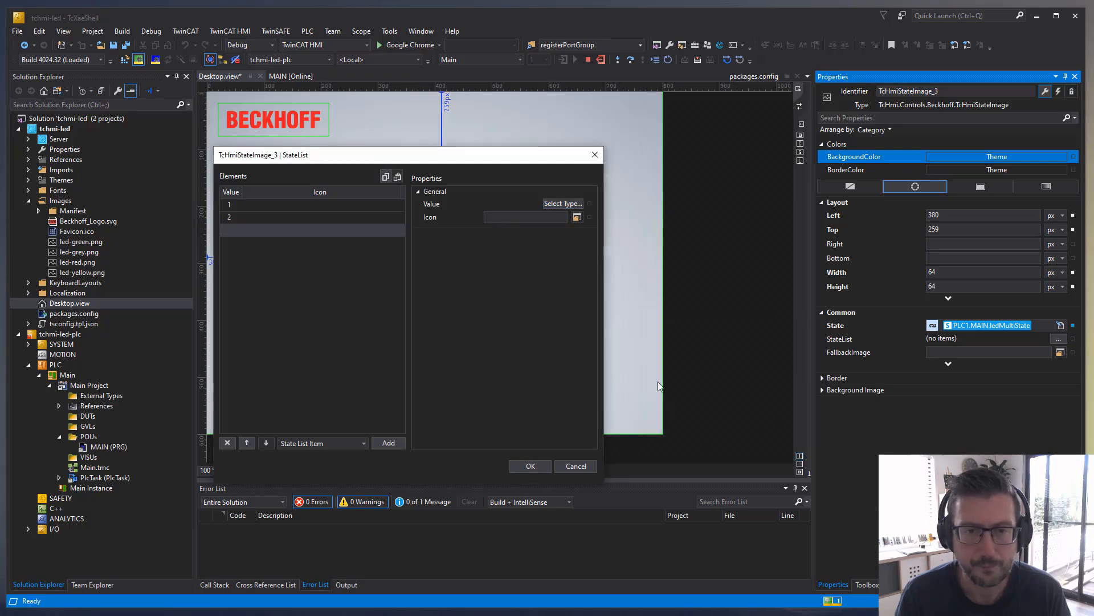
Assign led-red.png from the Images folder as the icon for state value 3.
click(577, 217)
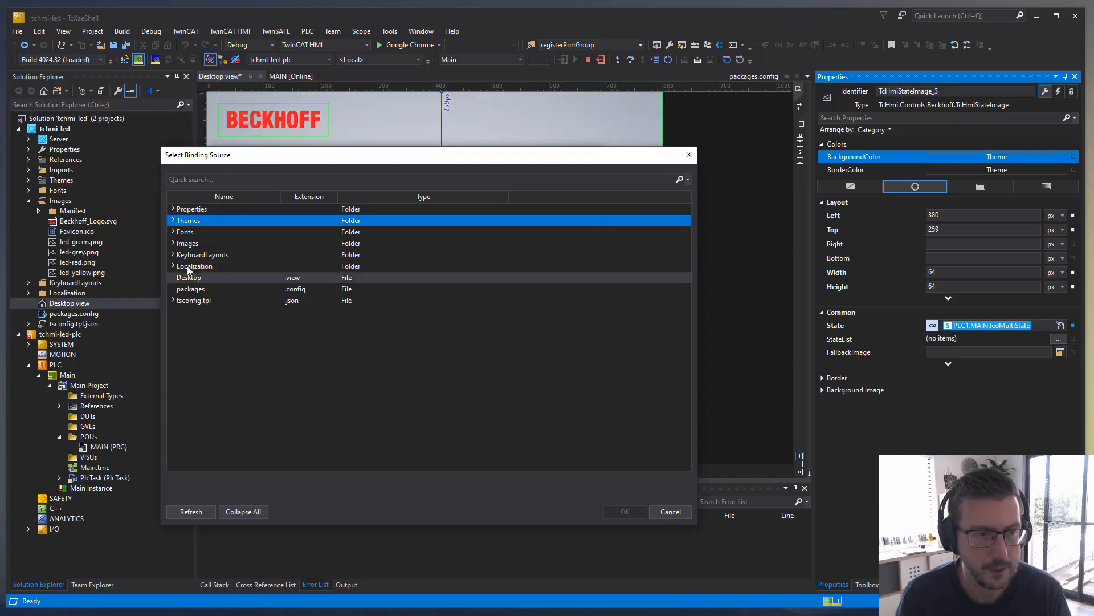
click(172, 243)
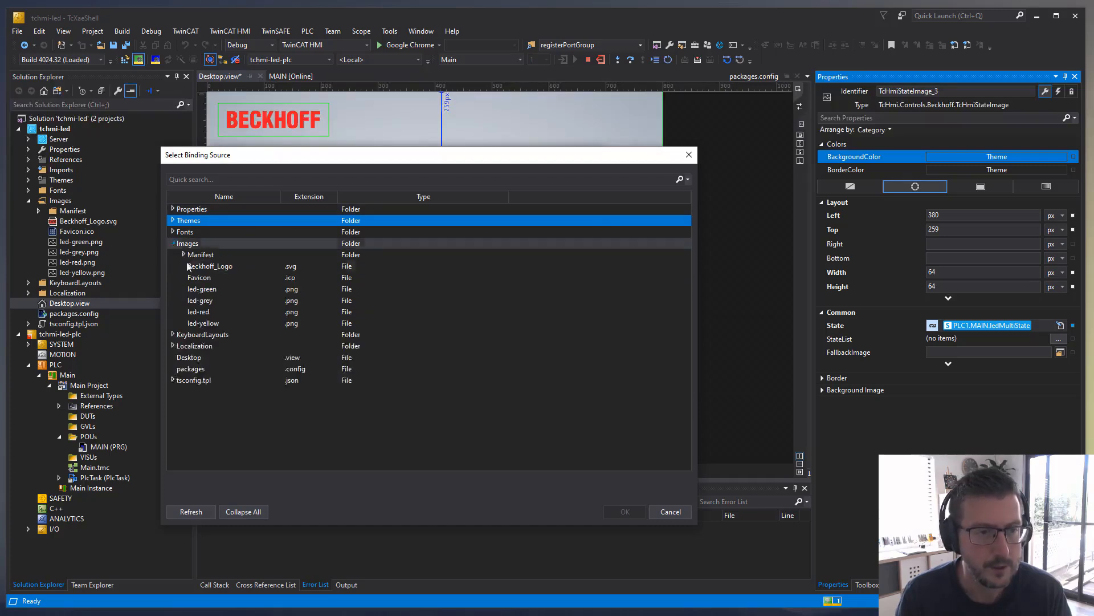
click(203, 311)
click(622, 511)
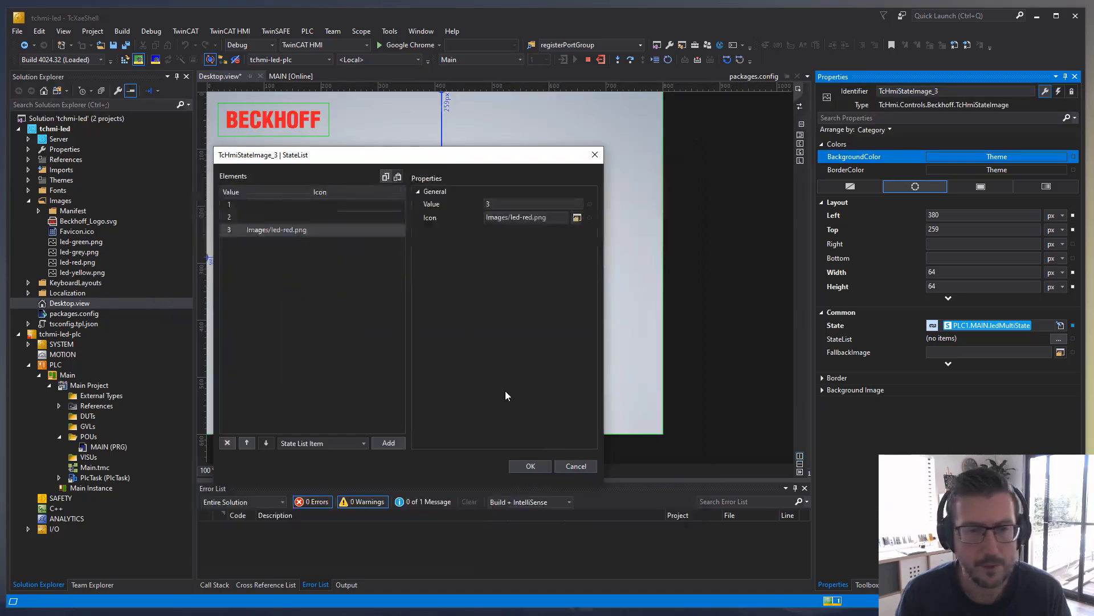
Assign led-yellow.png from the Images folder as the icon for state value 2.
click(299, 218)
click(580, 217)
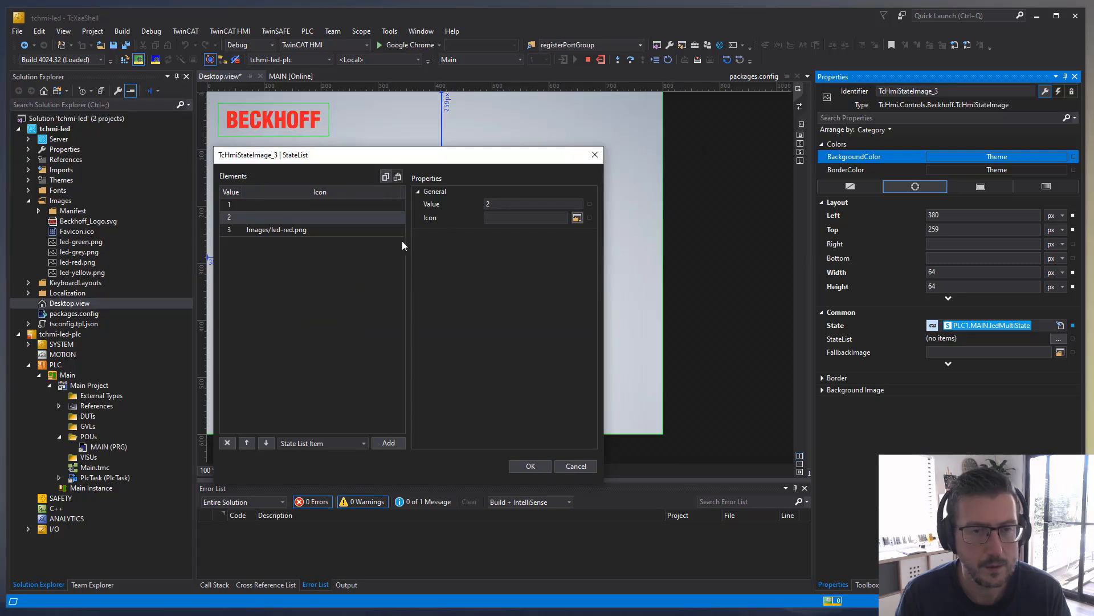
click(576, 219)
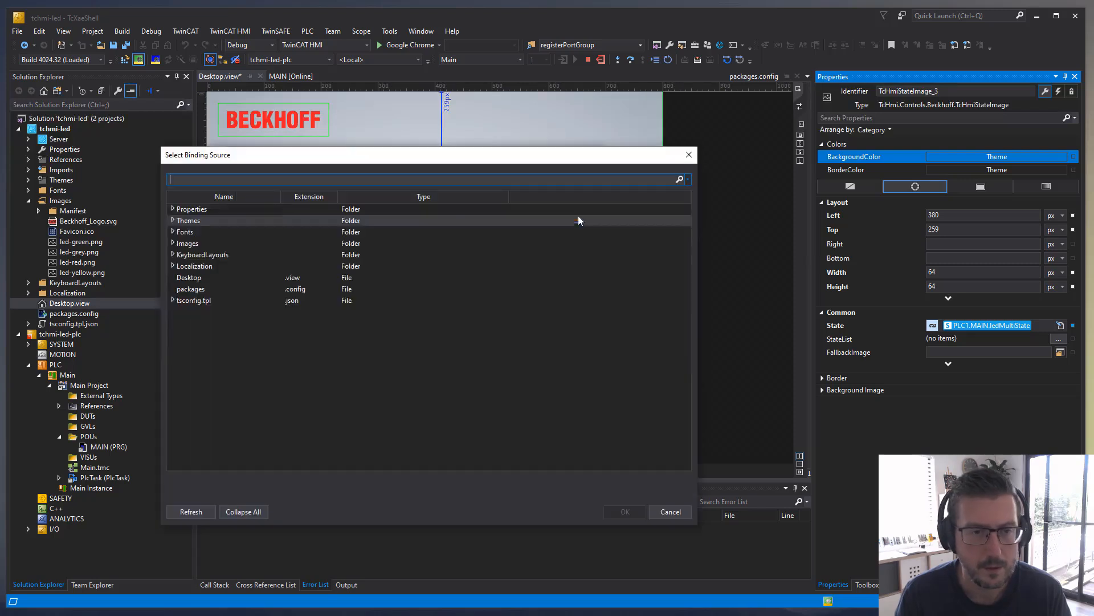
click(173, 243)
click(212, 323)
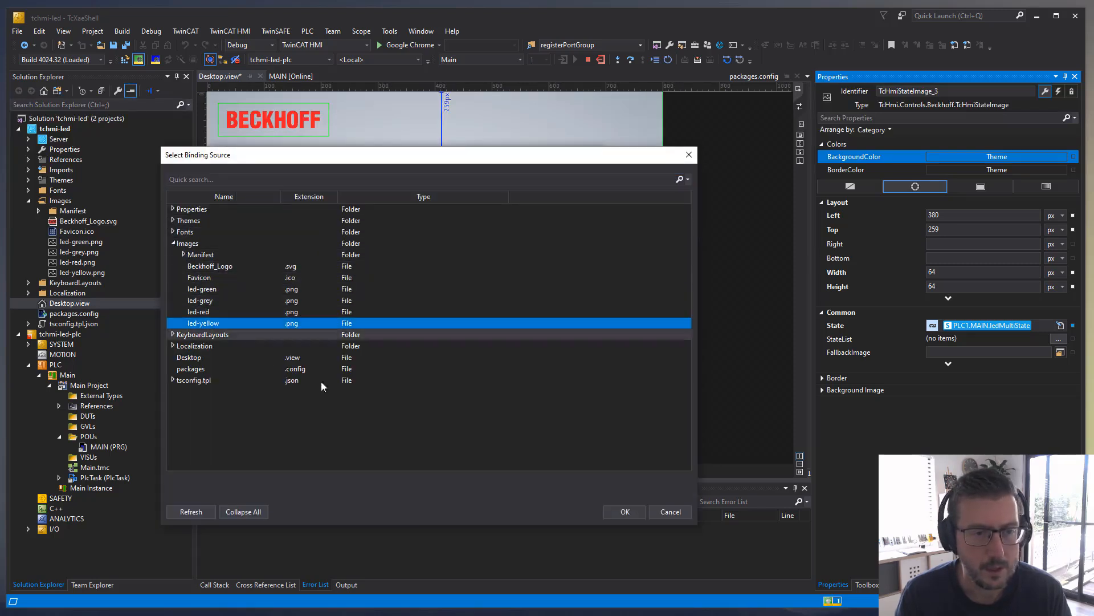
click(634, 510)
Assign led-green.png from the Images folder as the icon for state value 1 and apply the StateList.
click(241, 205)
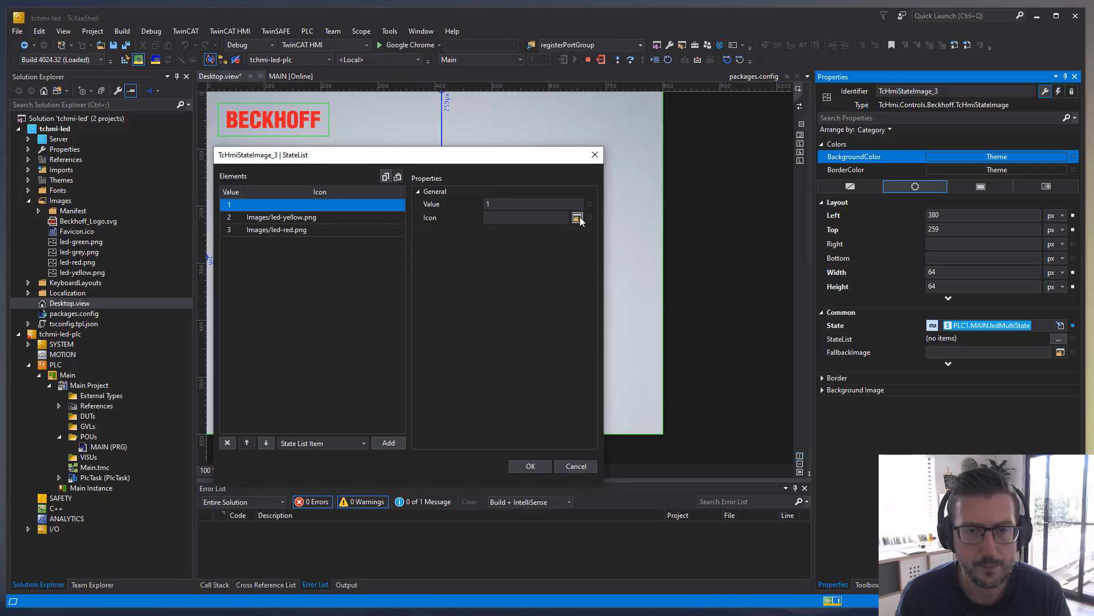
click(578, 218)
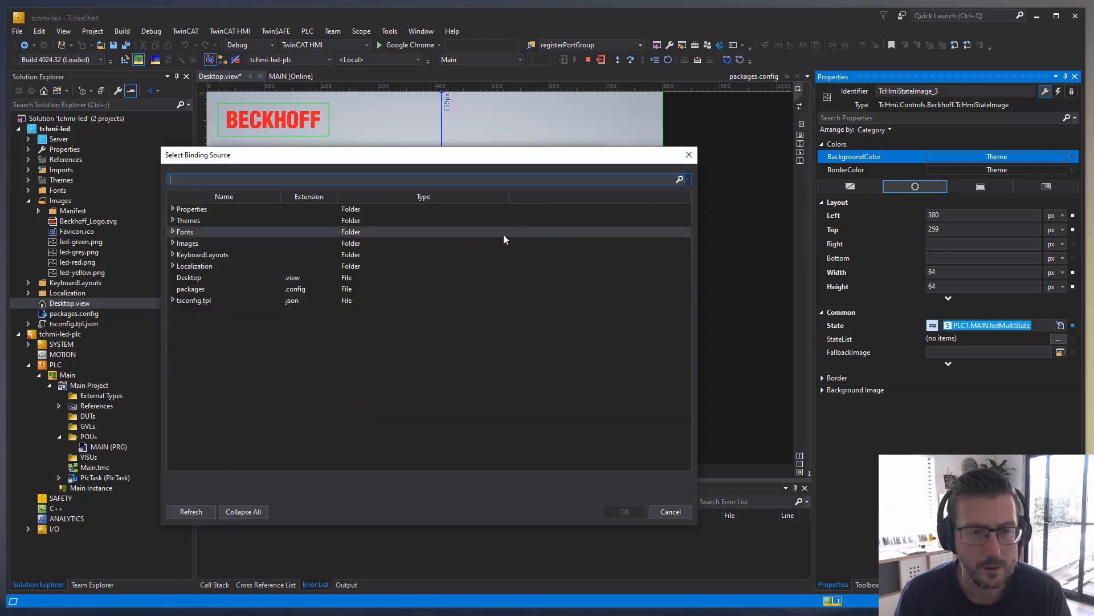
click(172, 244)
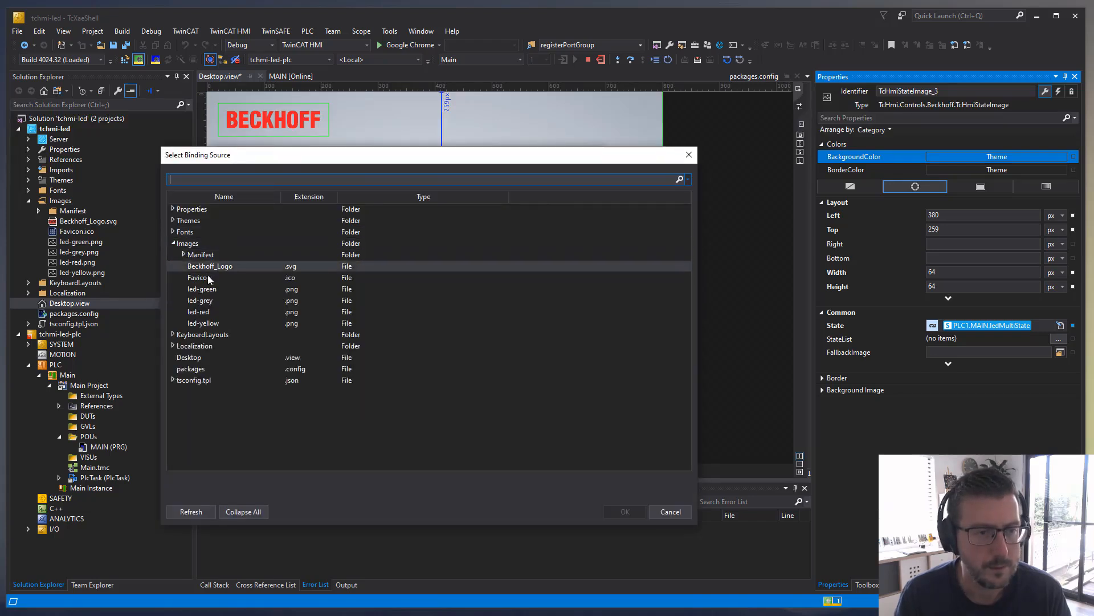
click(206, 289)
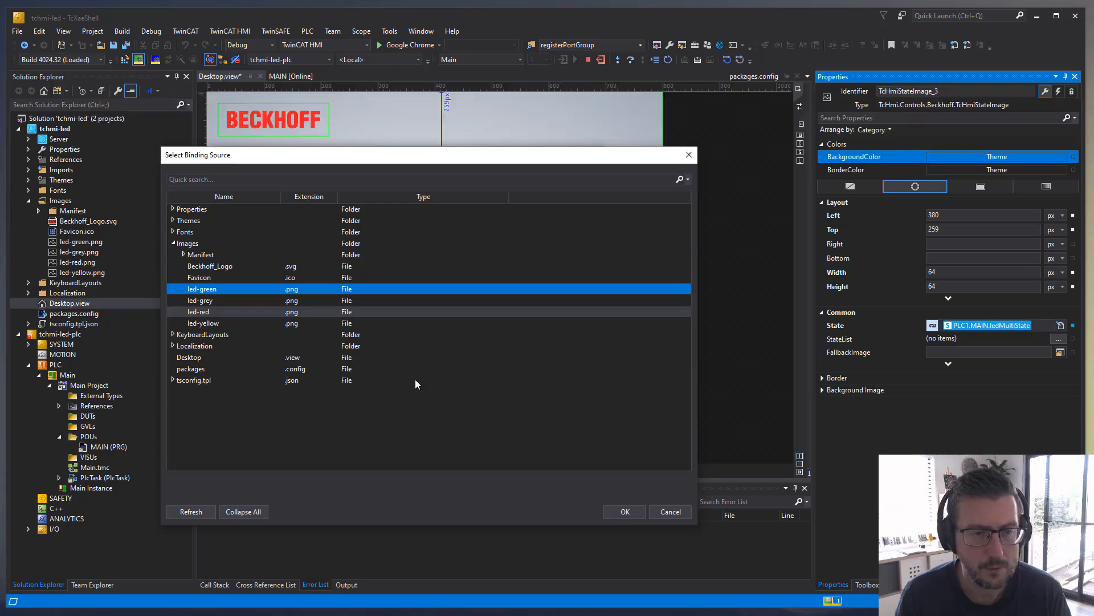
click(625, 511)
click(532, 463)
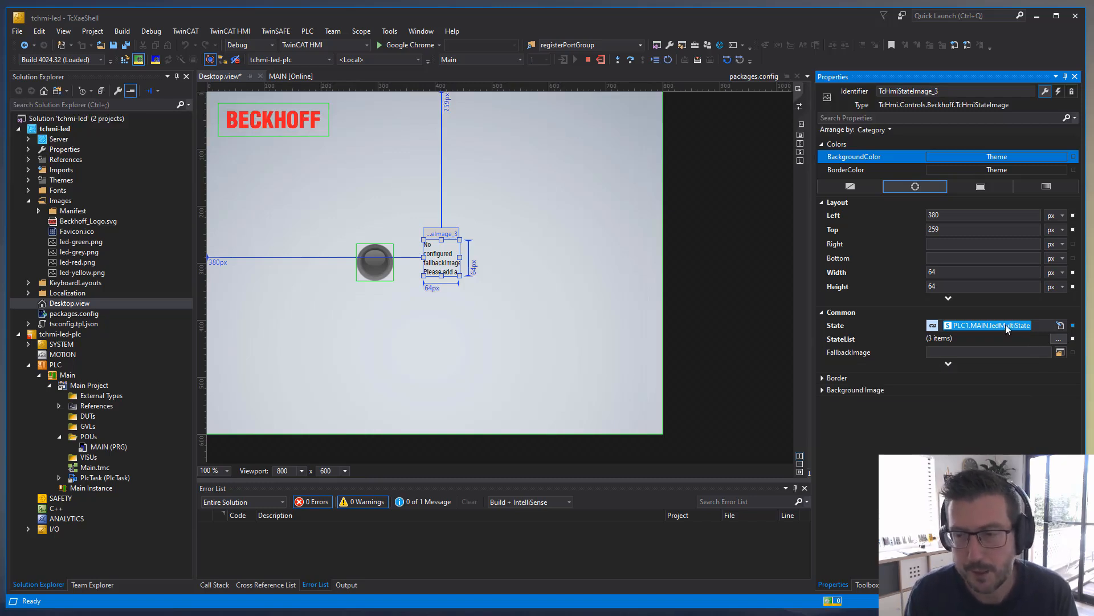
Set led-grey.png from the Images folder as the second State Image's FallbackImage and save the whole project.
click(1060, 353)
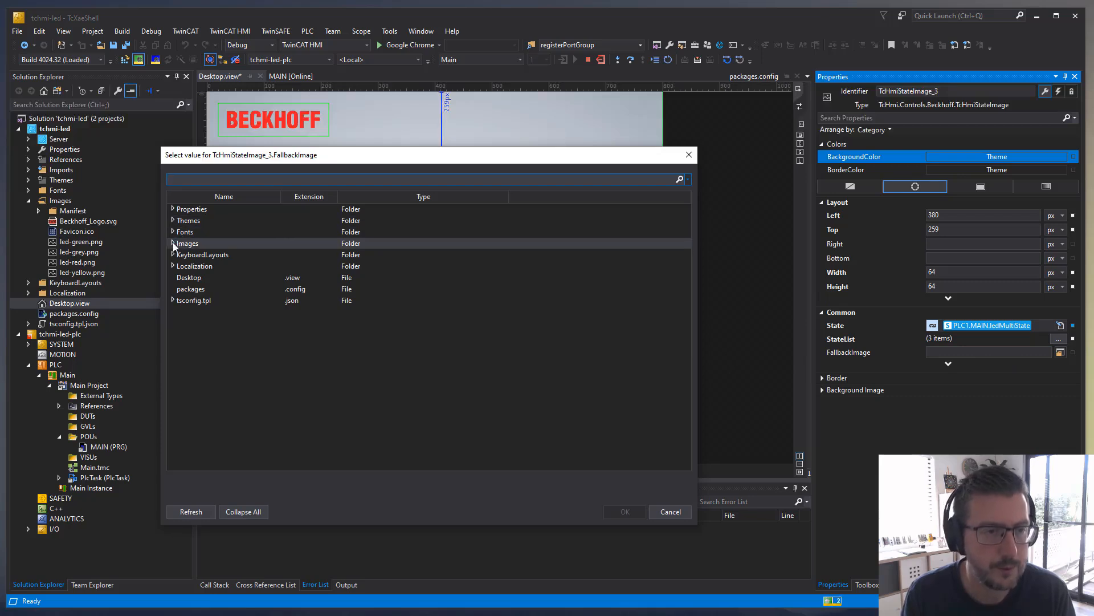
click(172, 242)
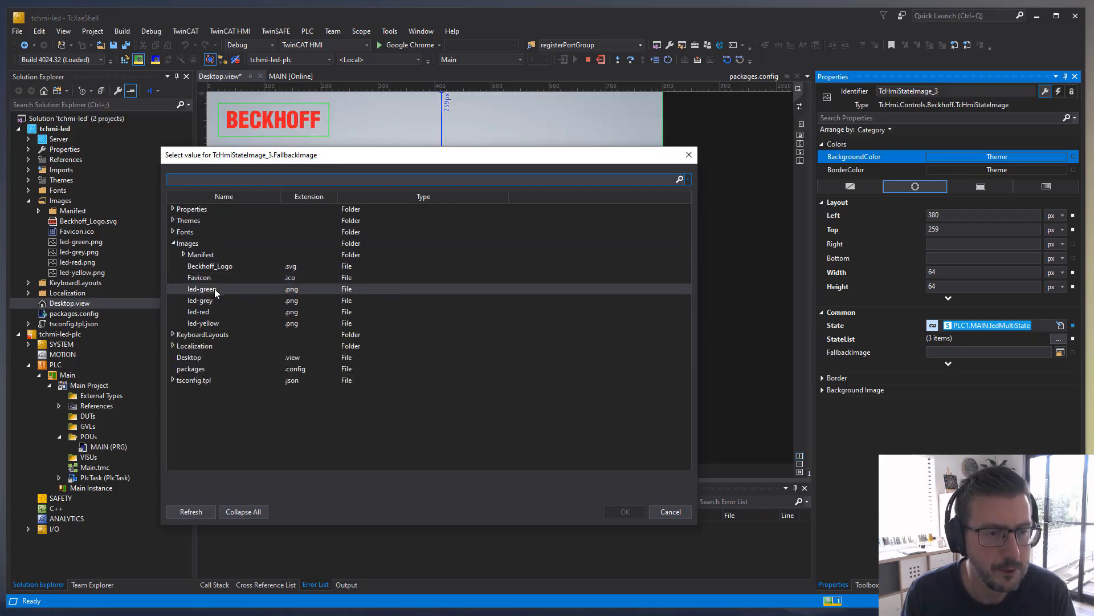
click(208, 300)
click(625, 512)
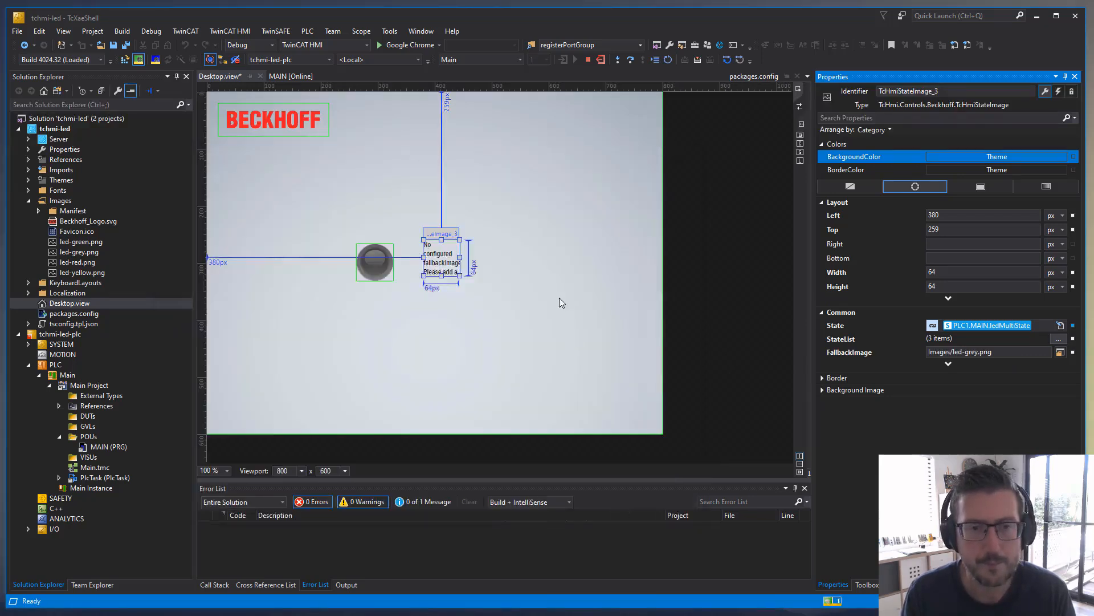
click(551, 272)
click(126, 45)
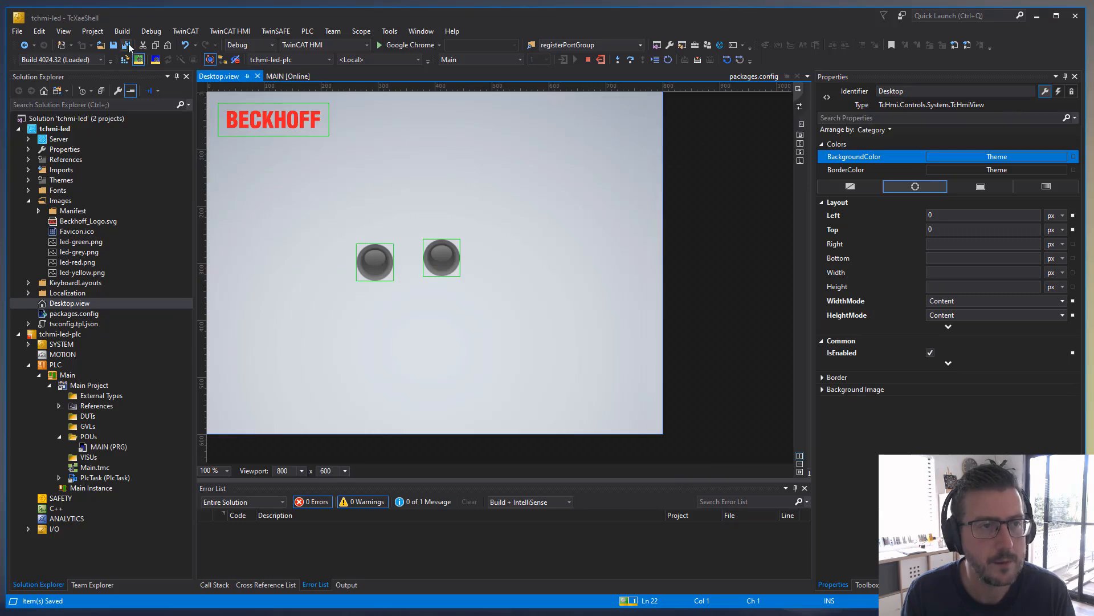
Open the HMI Live-View and bring up the online view of the MAIN program.
click(445, 239)
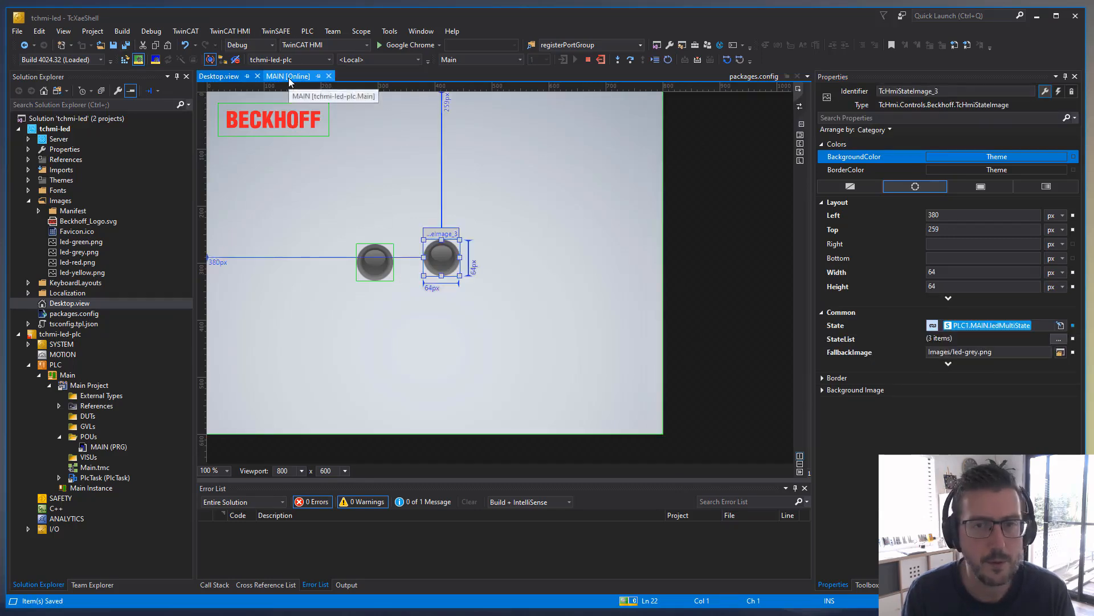
click(800, 162)
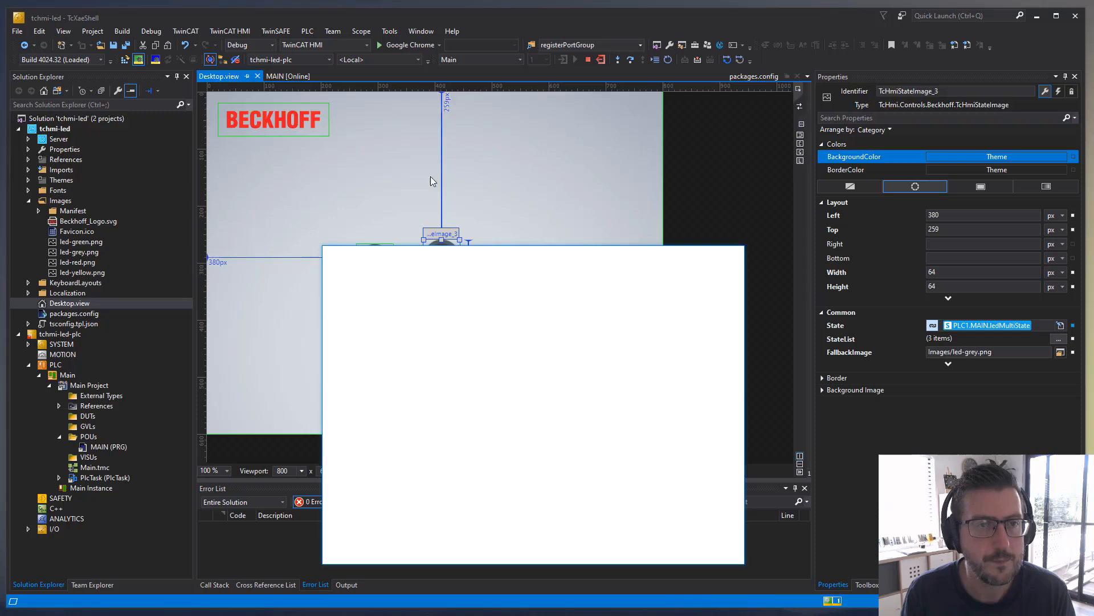
click(297, 76)
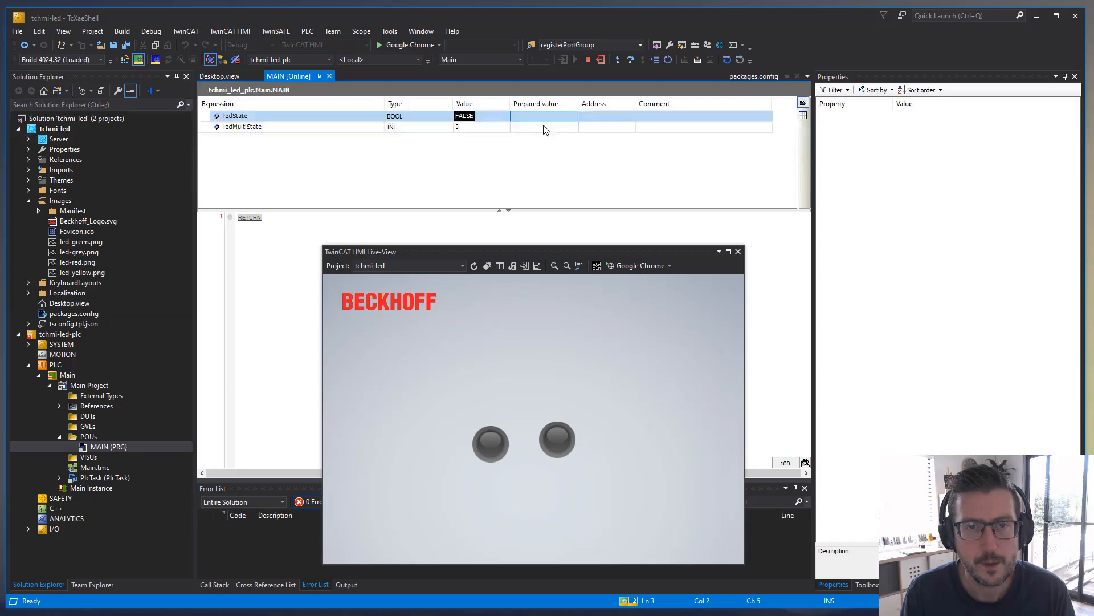
Prepare the value 1 for ledMultiState and write it to the PLC.
click(545, 127)
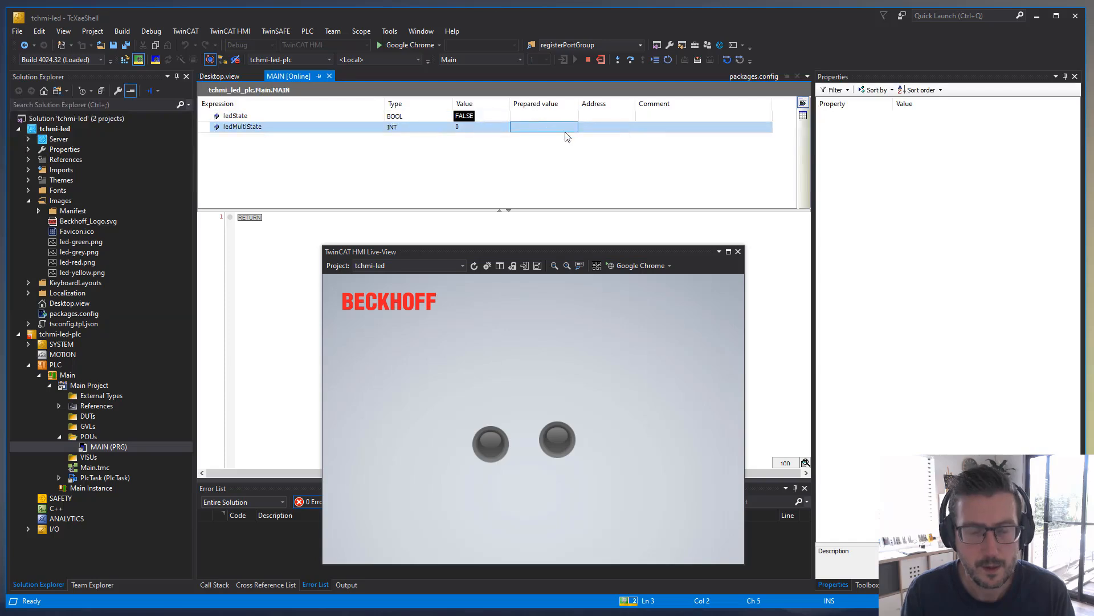
text(1)
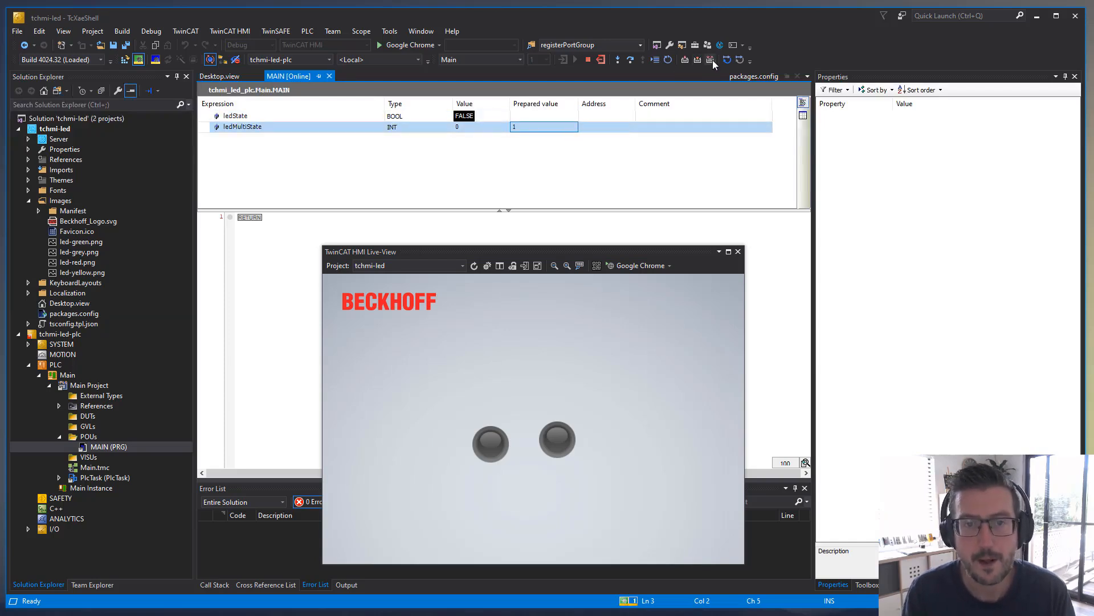
click(713, 60)
Prepare the value 2 for ledMultiState and write it to the PLC.
click(546, 127)
text(2)
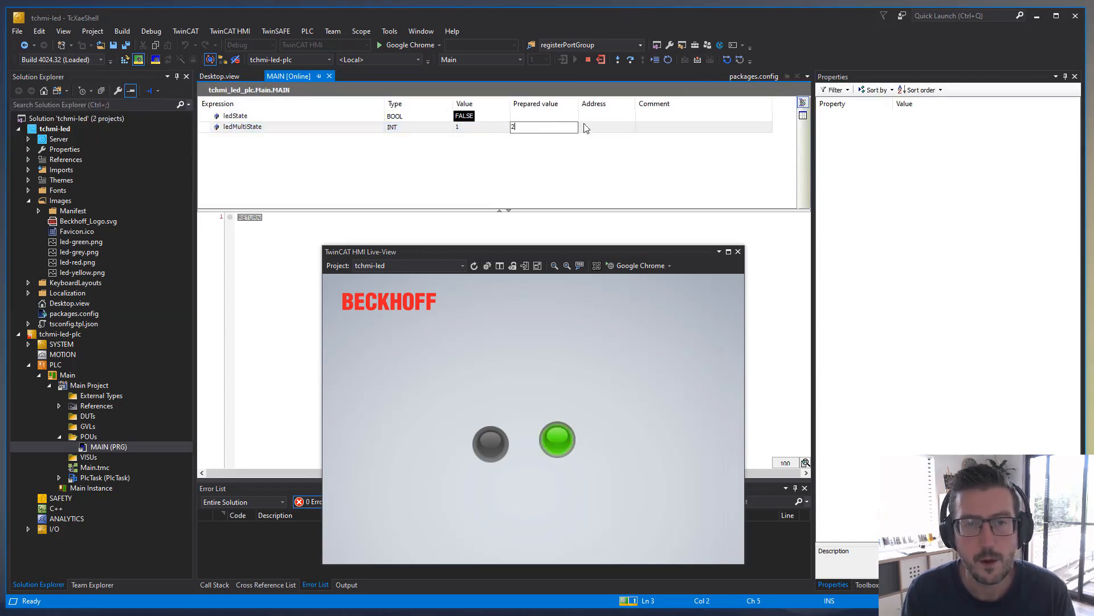
click(632, 143)
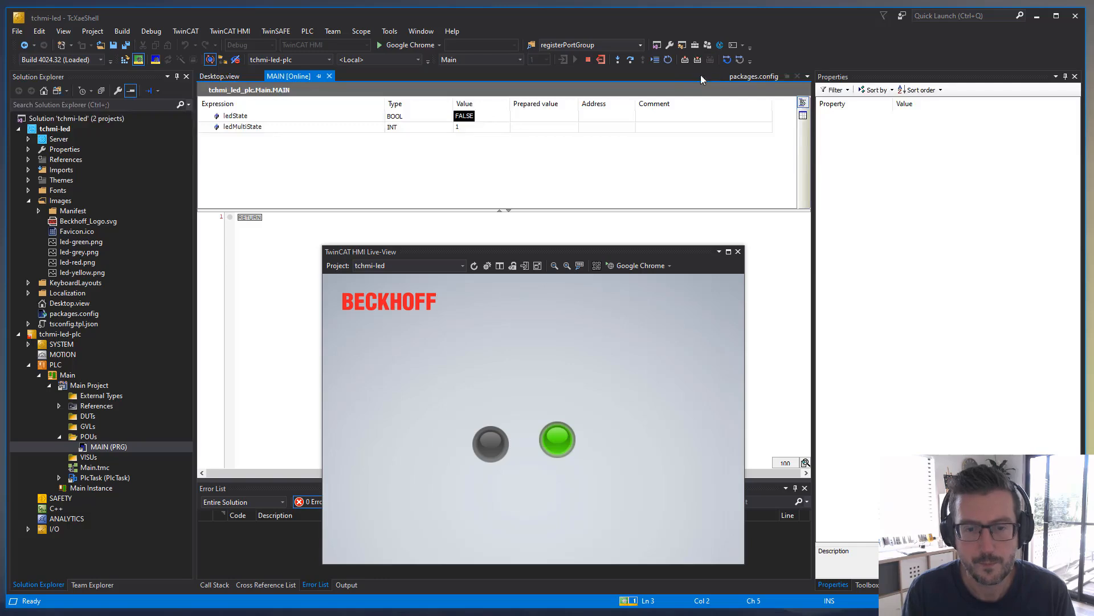
Prepare the value 3 for ledMultiState and write it to the PLC.
click(535, 126)
text(3)
key(Return)
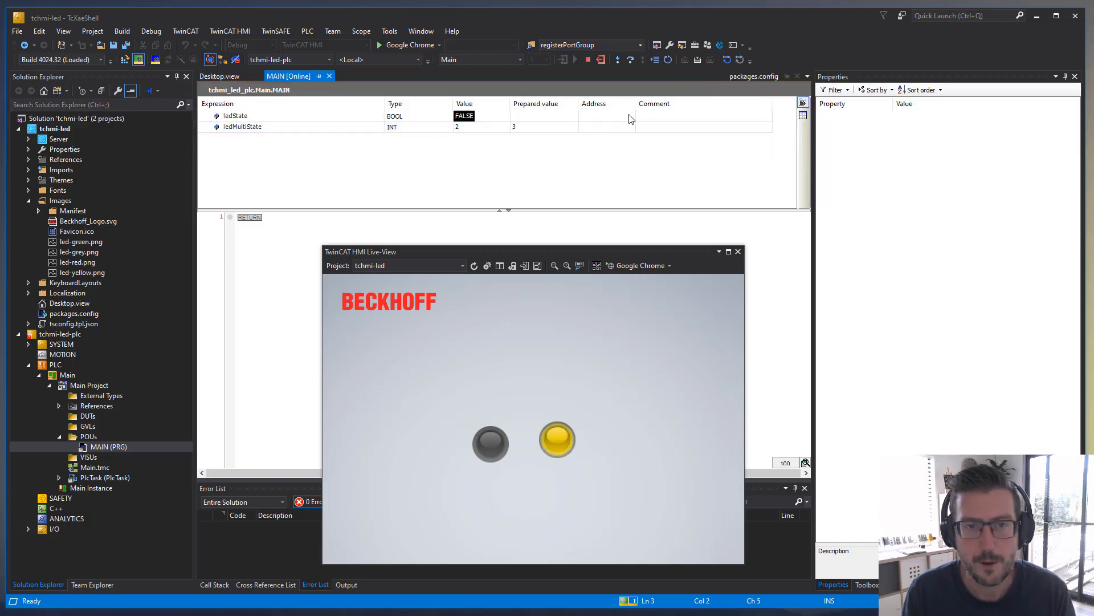
click(712, 59)
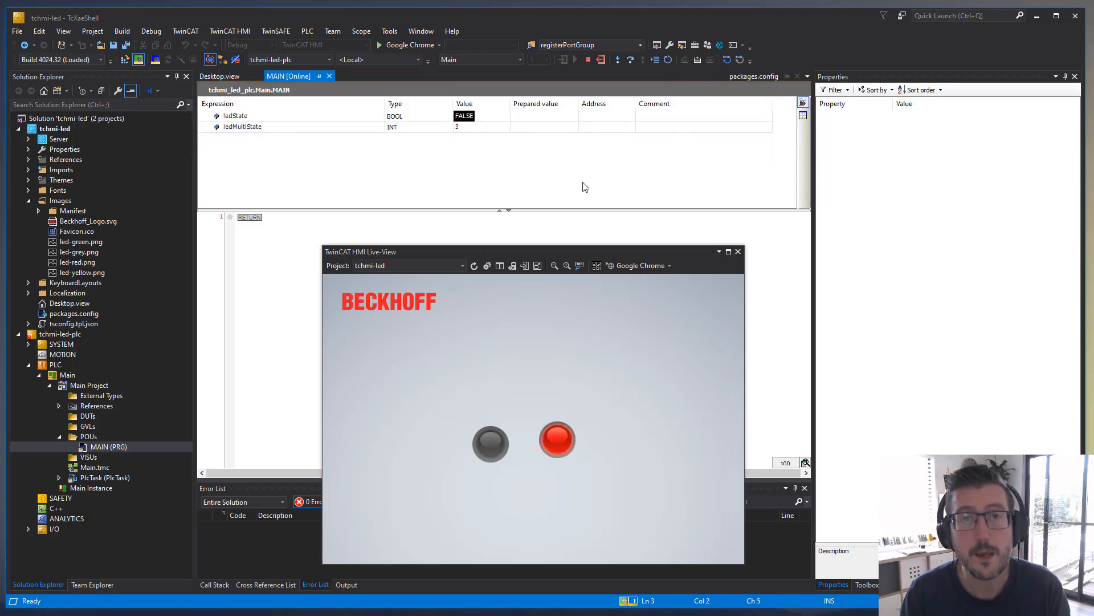